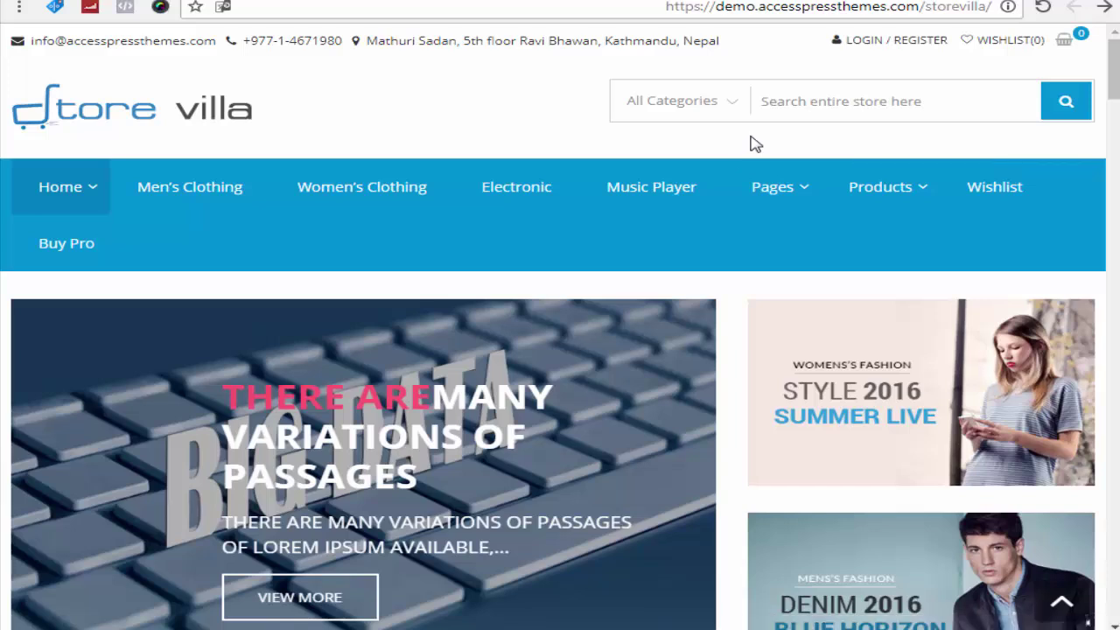
{"action": "mouse_move", "coordinate": [782, 180]}
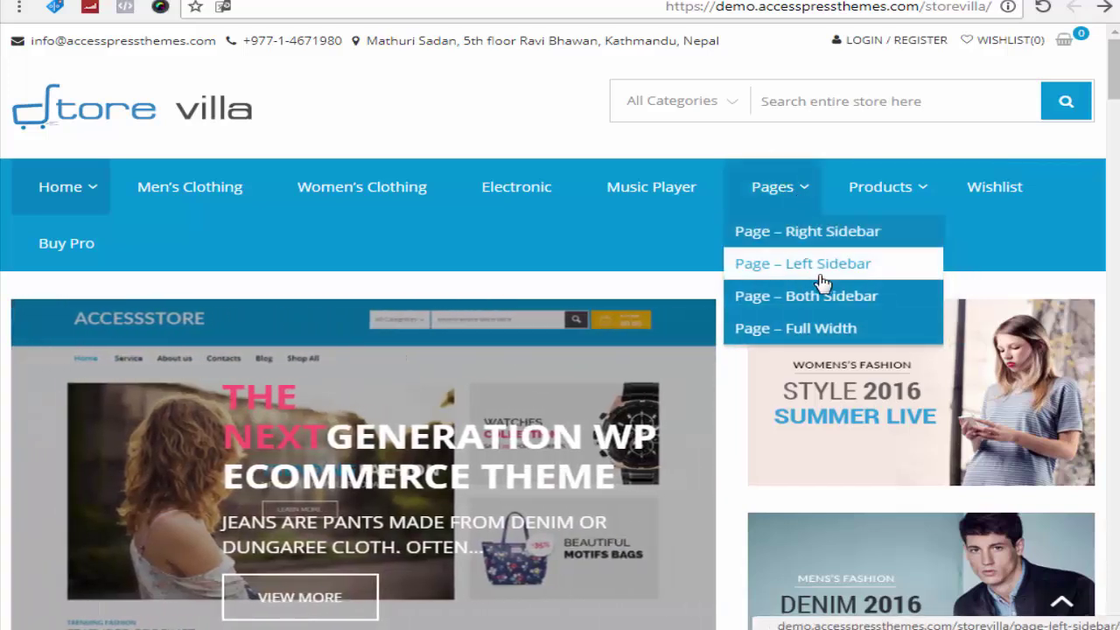
{"action": "mouse_move", "coordinate": [922, 201]}
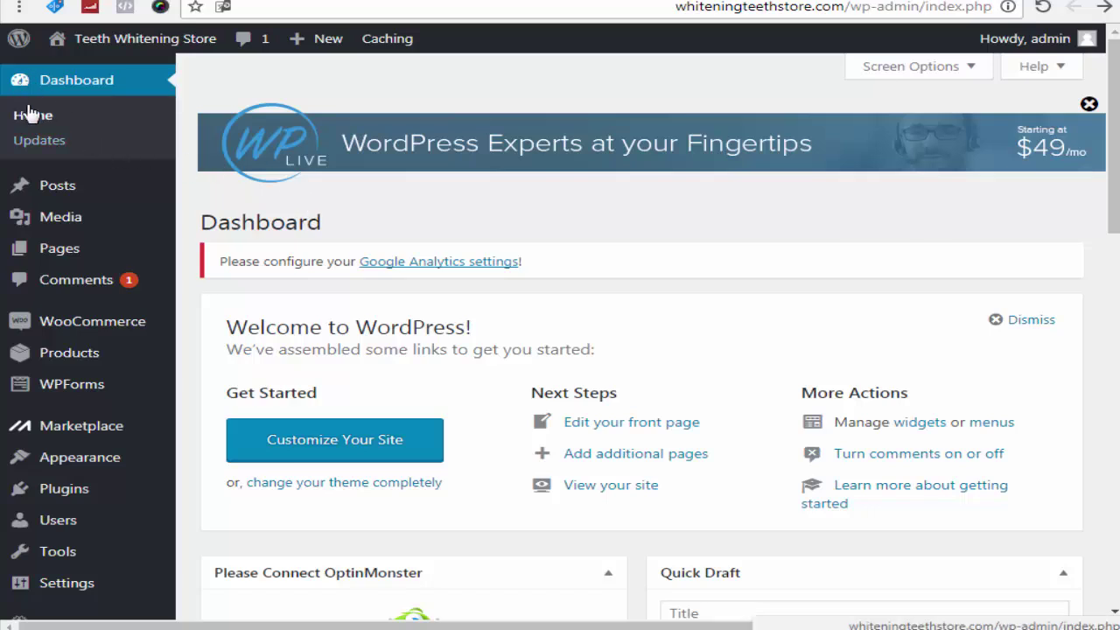
Start a new page on the Teeth Whitening Store site and title it "About us"
{"action": "mouse_move", "coordinate": [94, 191]}
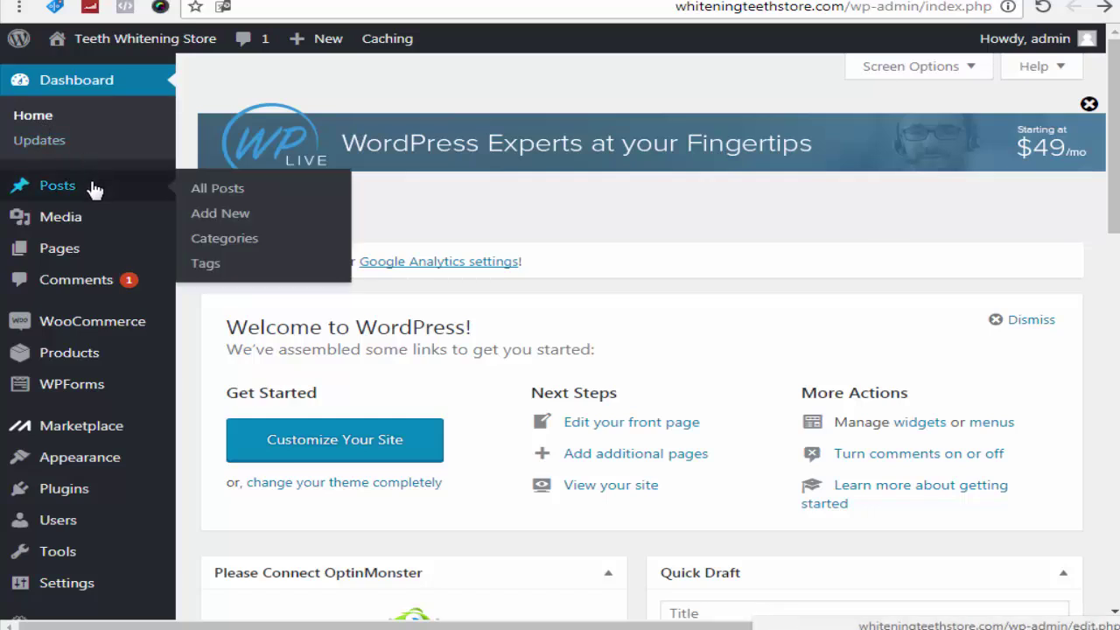
{"action": "mouse_move", "coordinate": [77, 249]}
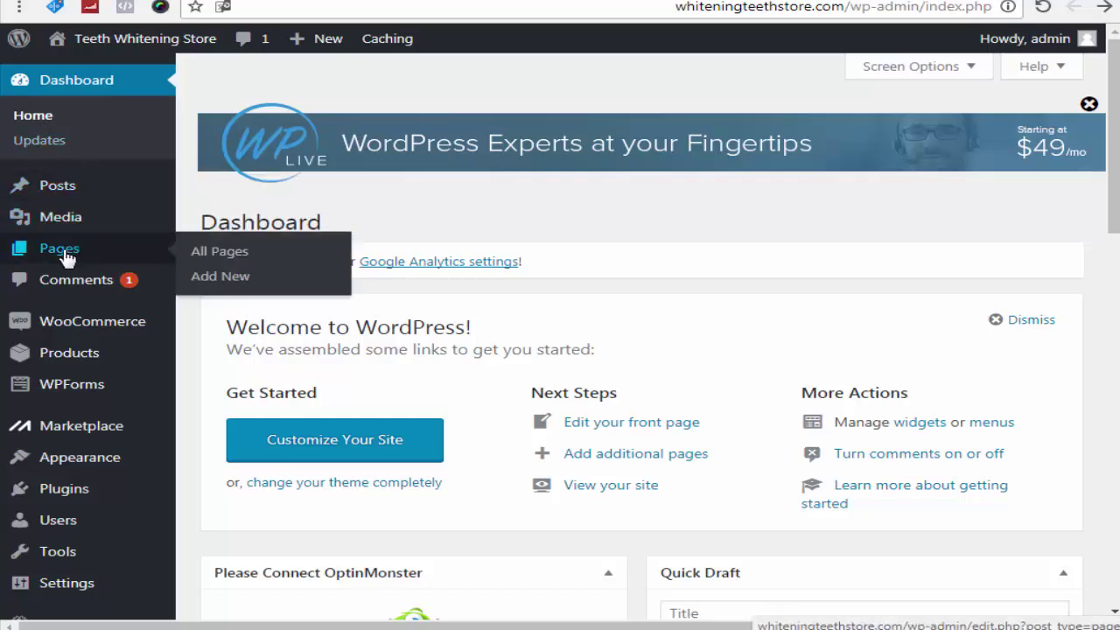
{"action": "left_click", "coordinate": [236, 279]}
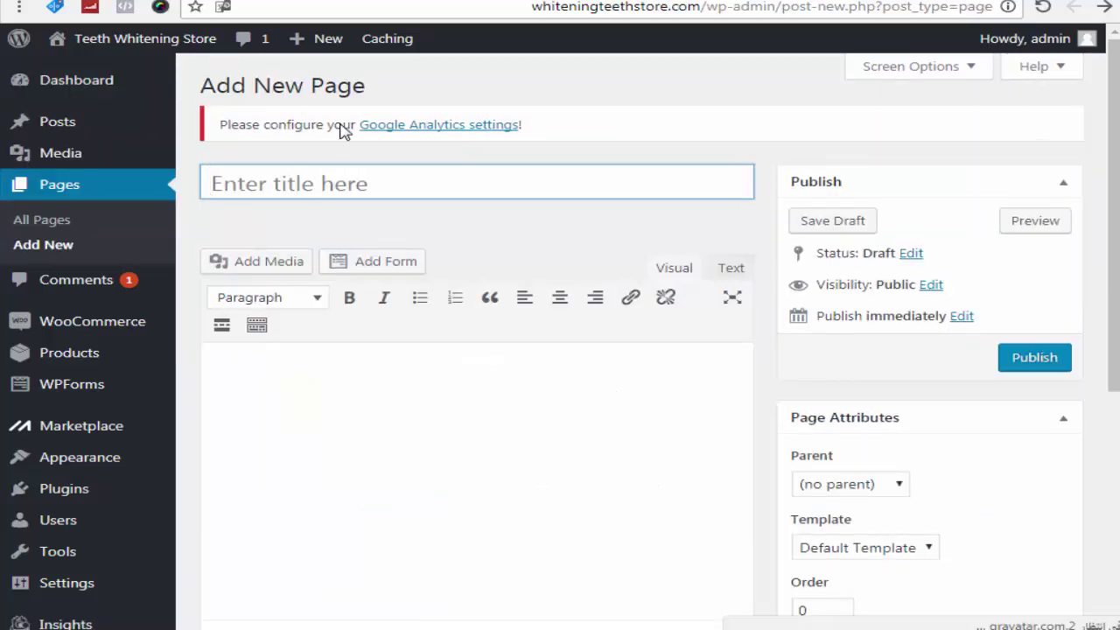
{"action": "left_click", "coordinate": [355, 190]}
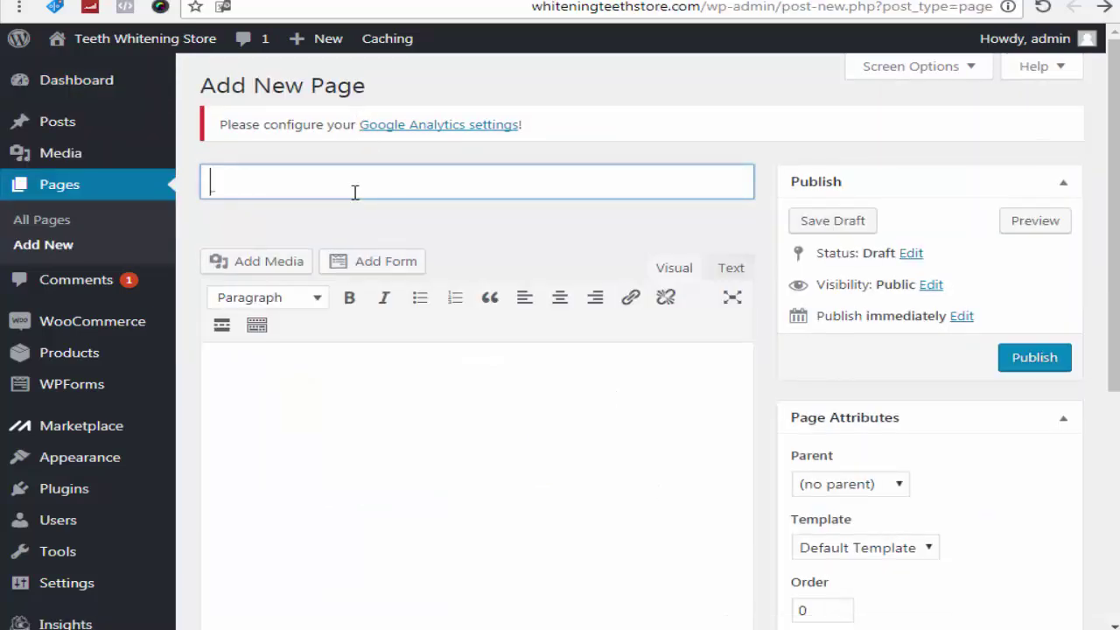
{"action": "type", "text": "About us"}
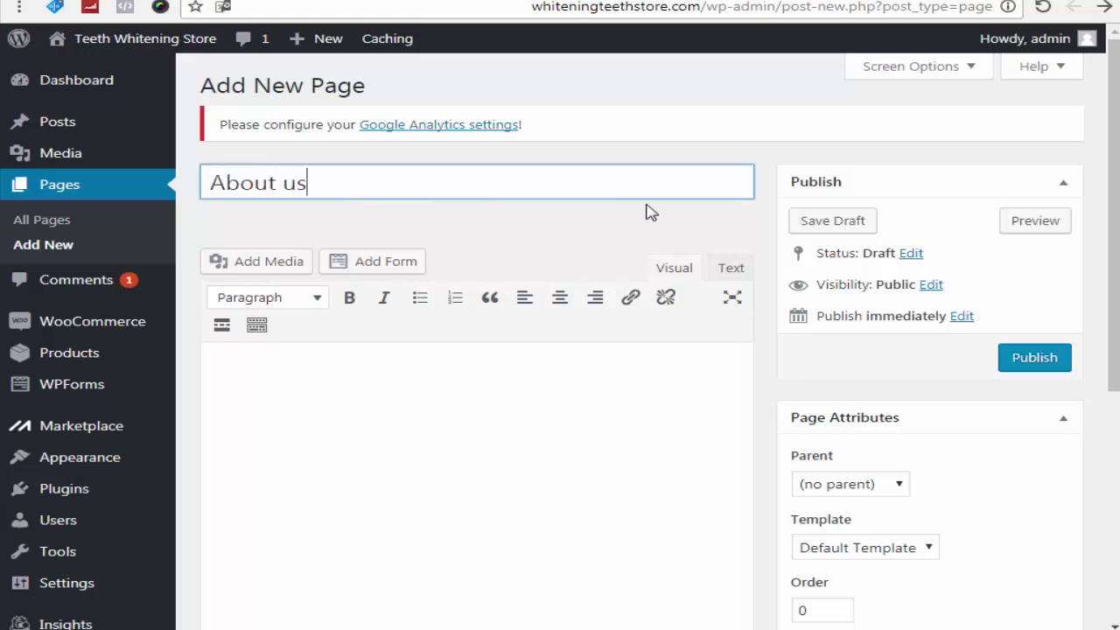
Select the media library image of the laughing woman beside fanned-out whitening strips for the page body
{"action": "scroll", "coordinate": [1077, 344], "scroll_direction": "down", "scroll_amount": 2}
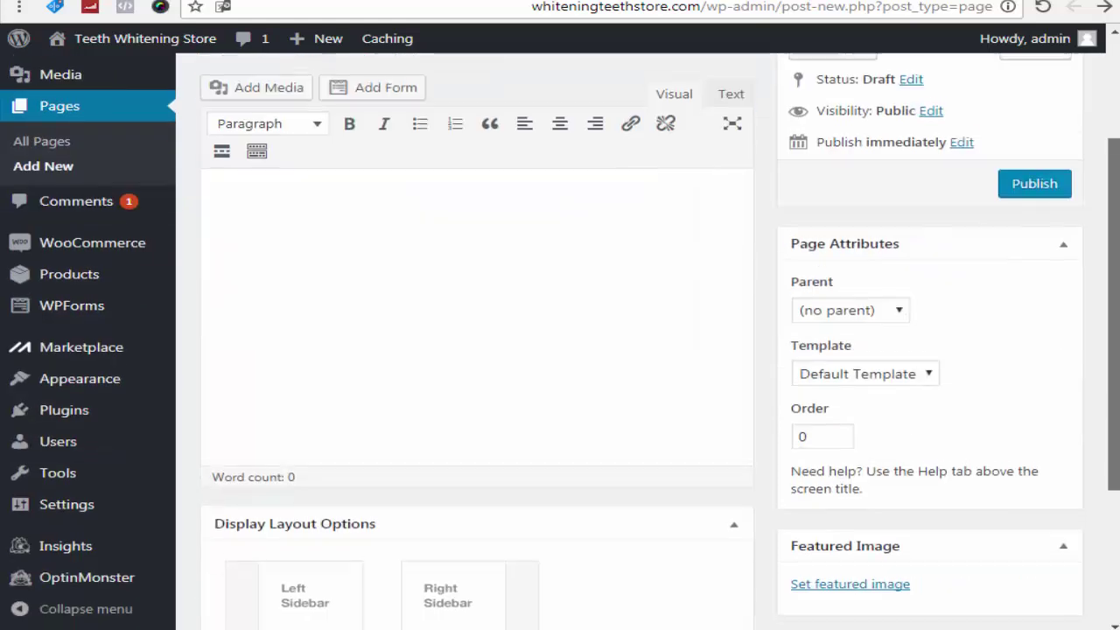
{"action": "scroll", "coordinate": [1028, 345], "scroll_direction": "up", "scroll_amount": 1}
{"action": "left_click", "coordinate": [268, 265]}
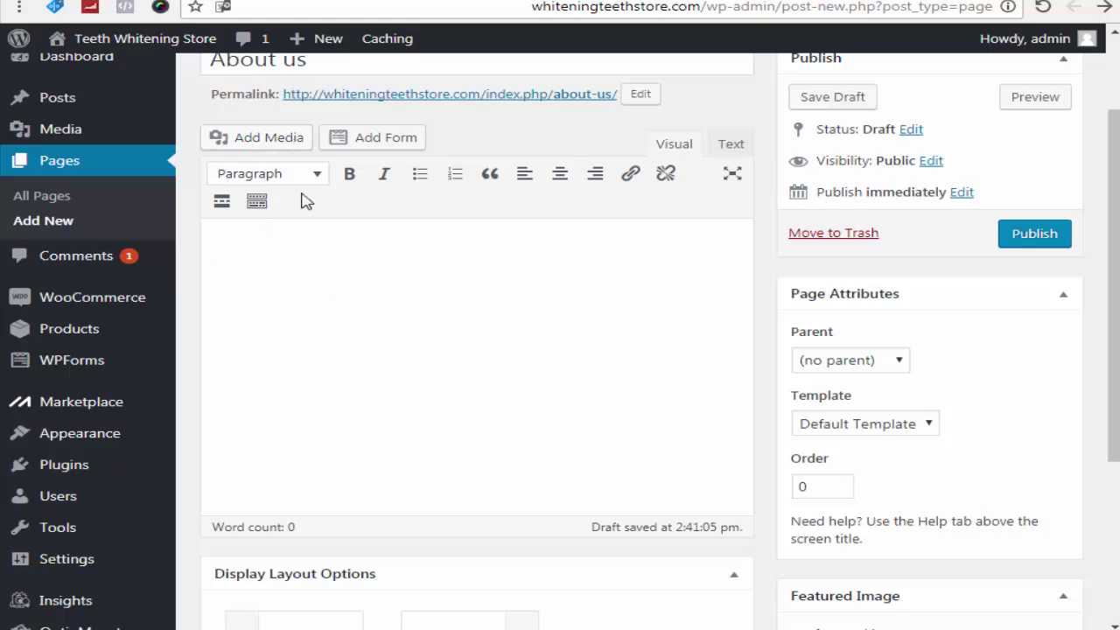
{"action": "left_click", "coordinate": [291, 142]}
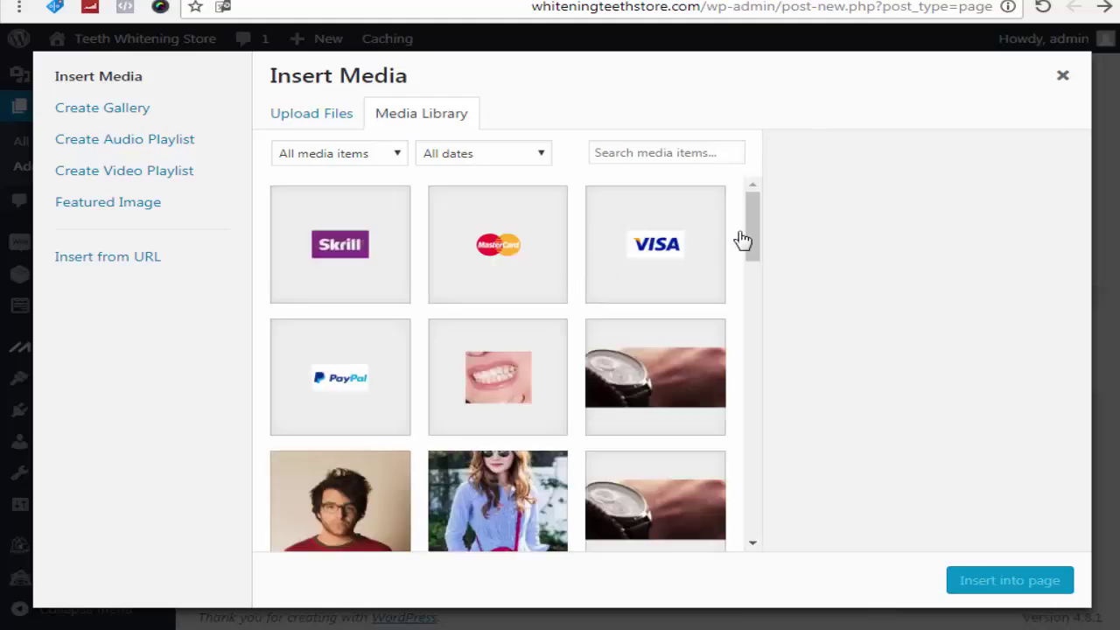
{"action": "left_click_drag", "start_coordinate": [758, 233], "coordinate": [723, 380]}
{"action": "left_click_drag", "start_coordinate": [743, 272], "coordinate": [744, 418]}
{"action": "left_click", "coordinate": [542, 296]}
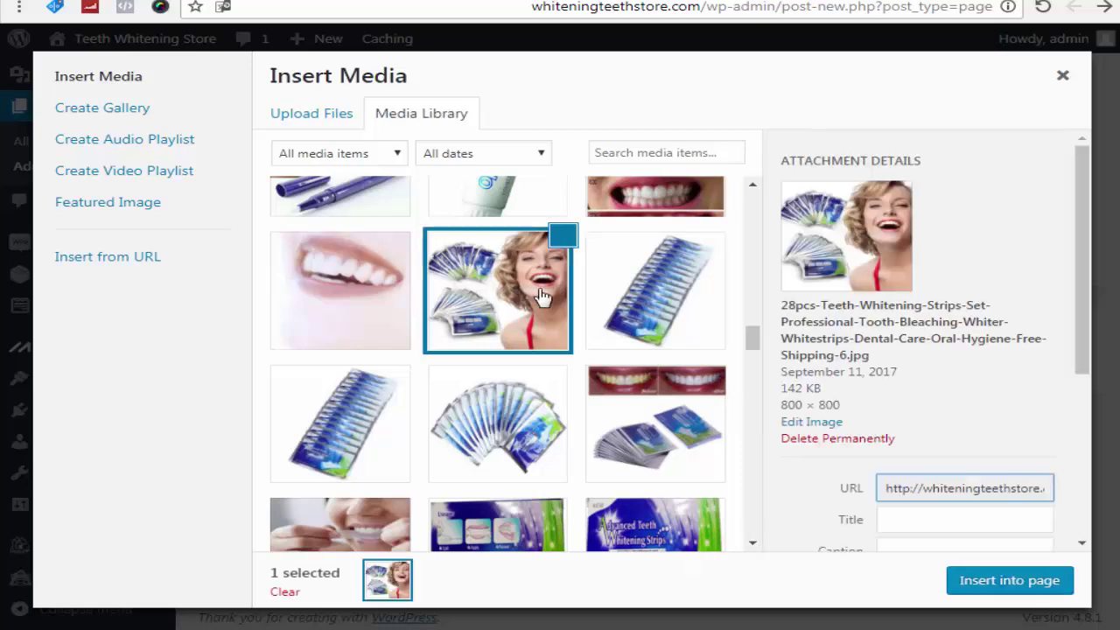
Set the selected image's alignment to Left and insert it into the page
{"action": "left_click_drag", "start_coordinate": [1080, 306], "coordinate": [1108, 463]}
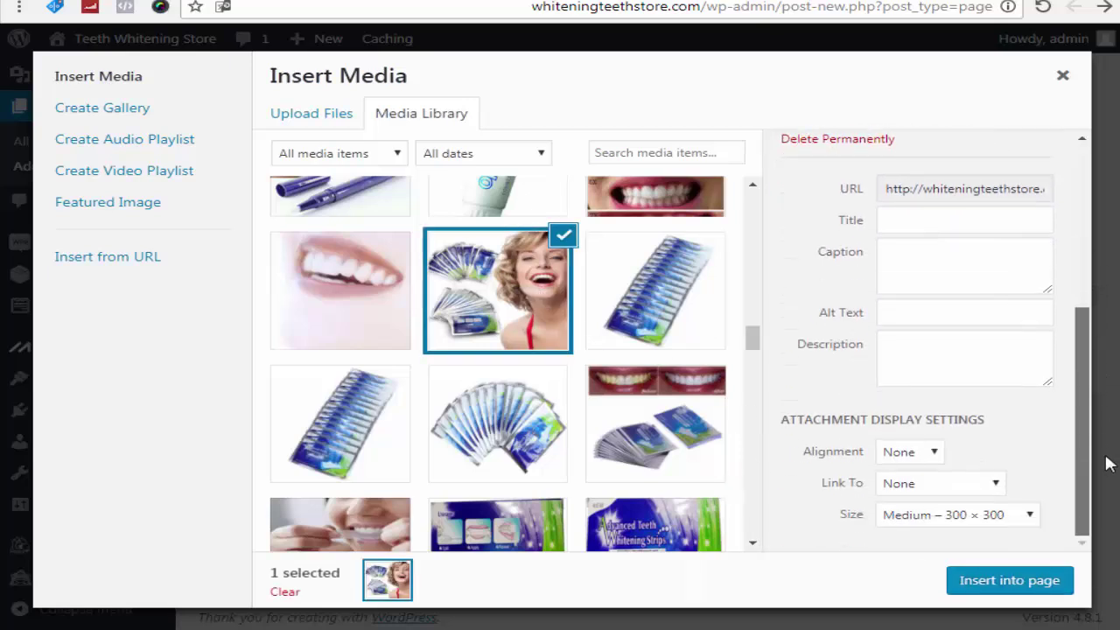
{"action": "left_click", "coordinate": [937, 455]}
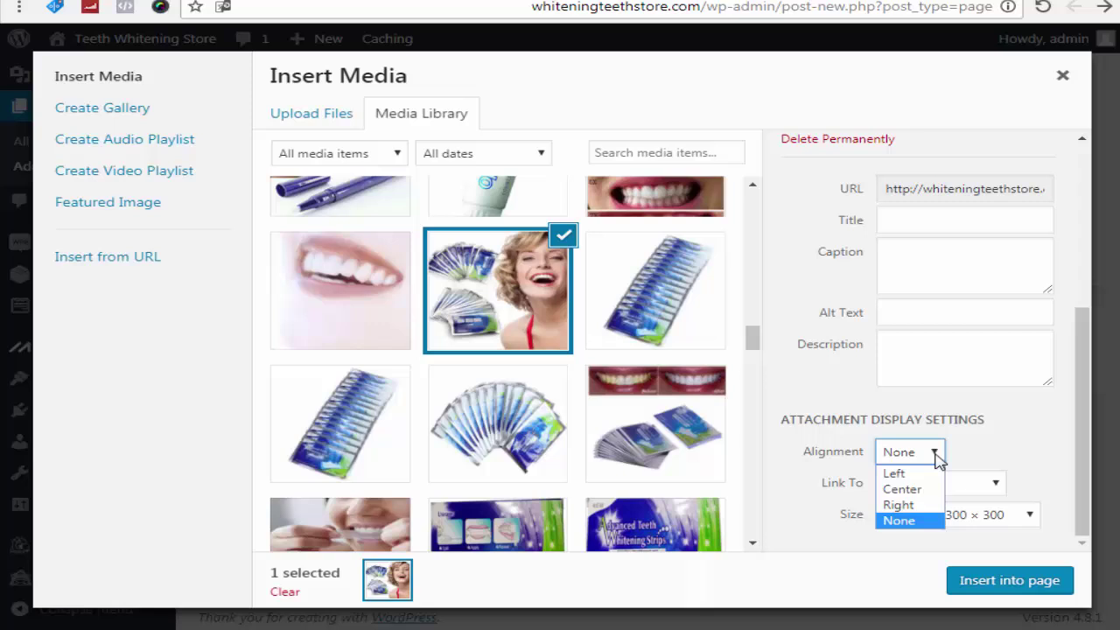
{"action": "left_click", "coordinate": [893, 473]}
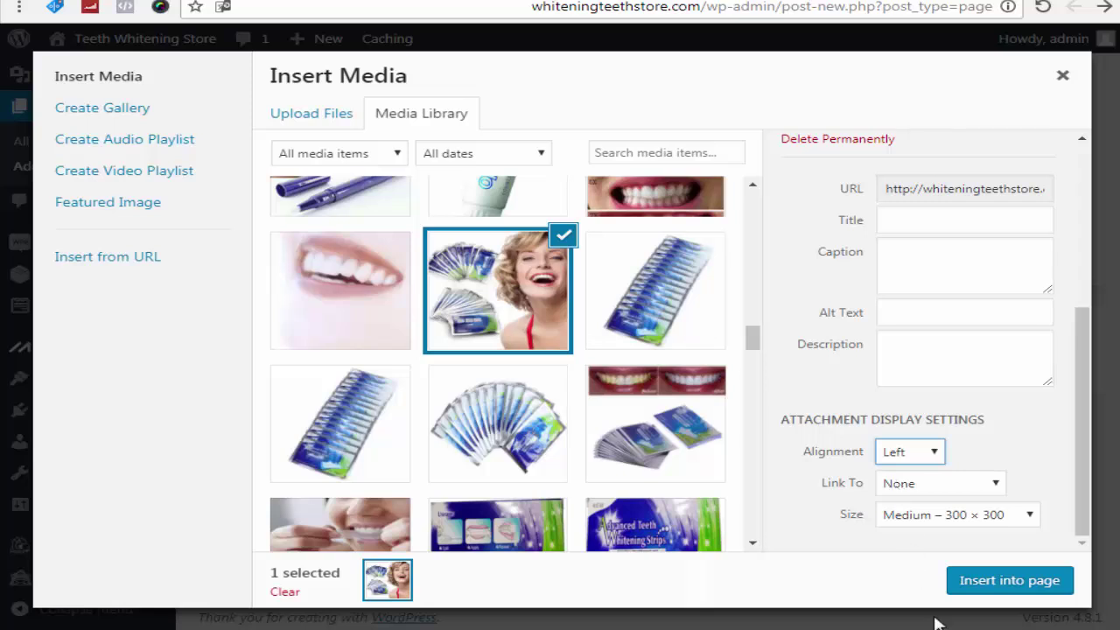
{"action": "left_click", "coordinate": [1010, 581]}
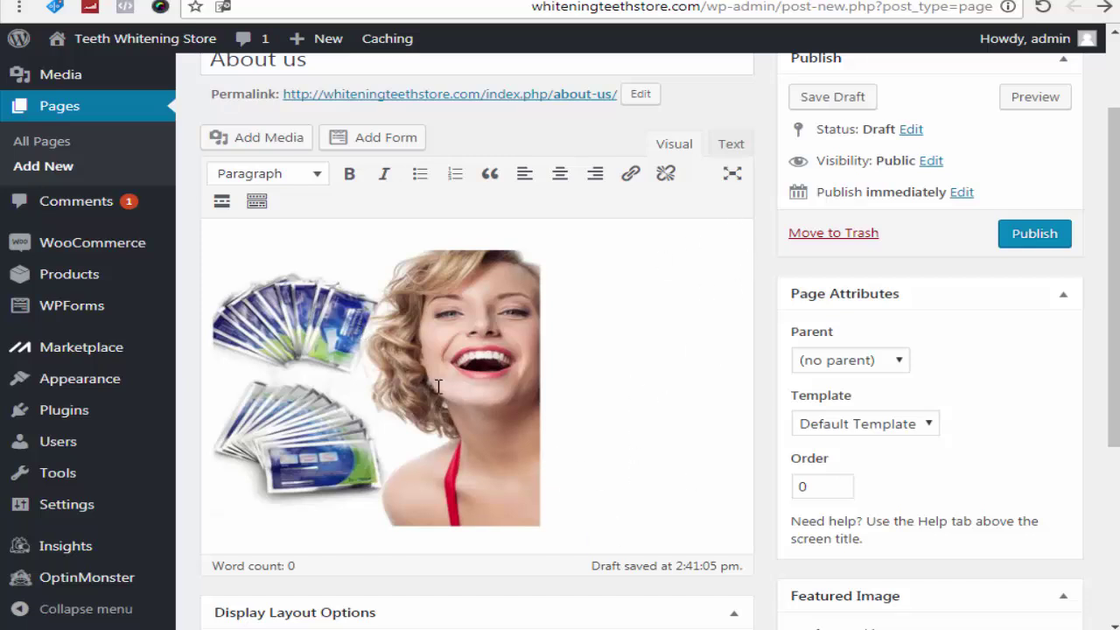
Review the page content and settings, and publish the "About us" page
{"action": "scroll", "coordinate": [720, 316], "scroll_direction": "down", "scroll_amount": 2}
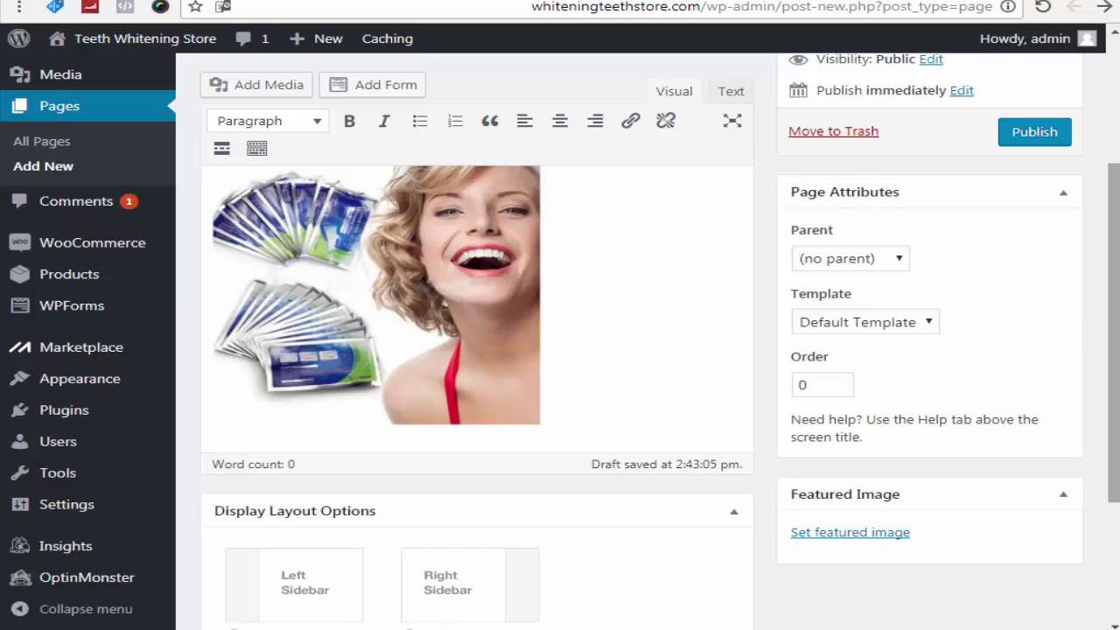
{"action": "scroll", "coordinate": [1113, 328], "scroll_direction": "up", "scroll_amount": 1}
{"action": "scroll", "coordinate": [1113, 328], "scroll_direction": "up", "scroll_amount": 1}
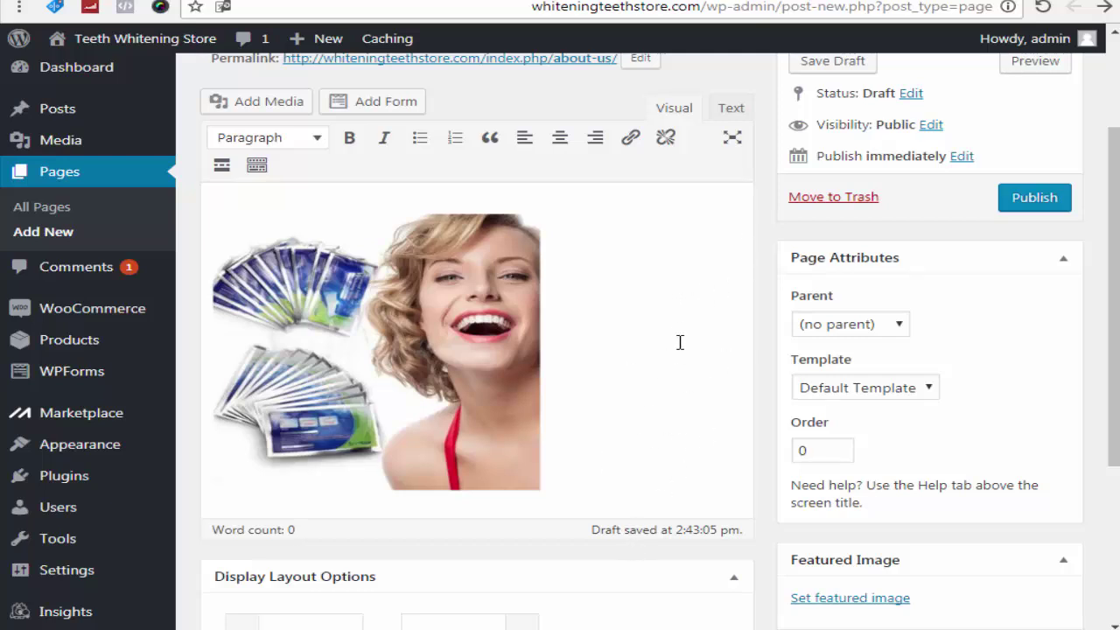
{"action": "left_click_drag", "start_coordinate": [1115, 328], "coordinate": [1114, 341]}
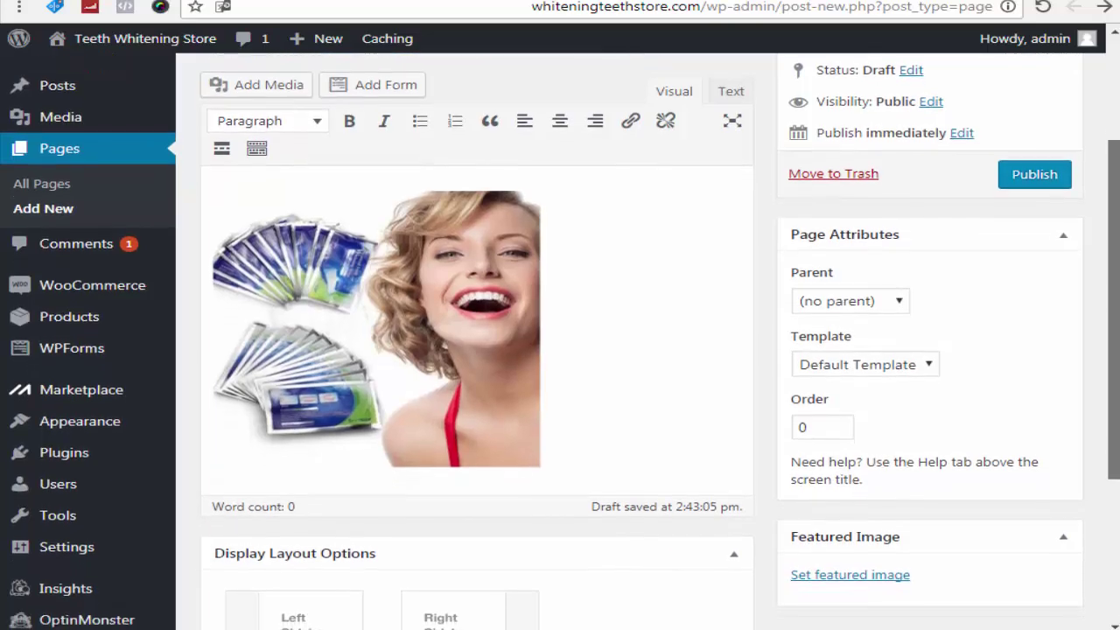
{"action": "scroll", "coordinate": [1114, 341], "scroll_direction": "down", "scroll_amount": 1}
{"action": "scroll", "coordinate": [1062, 289], "scroll_direction": "up", "scroll_amount": 3}
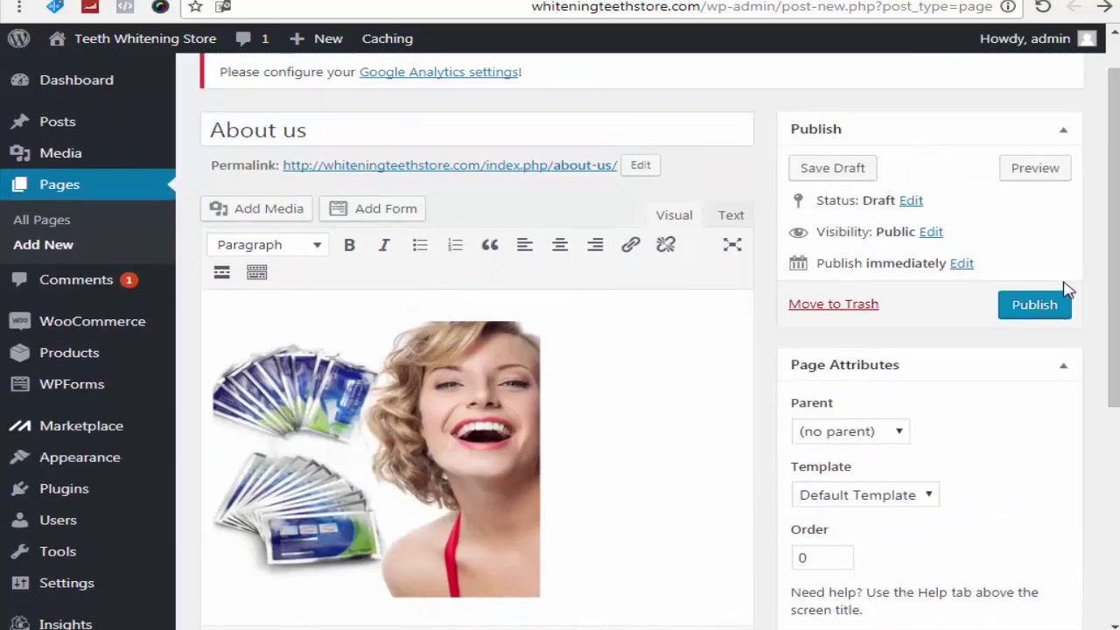
{"action": "left_click", "coordinate": [1059, 312]}
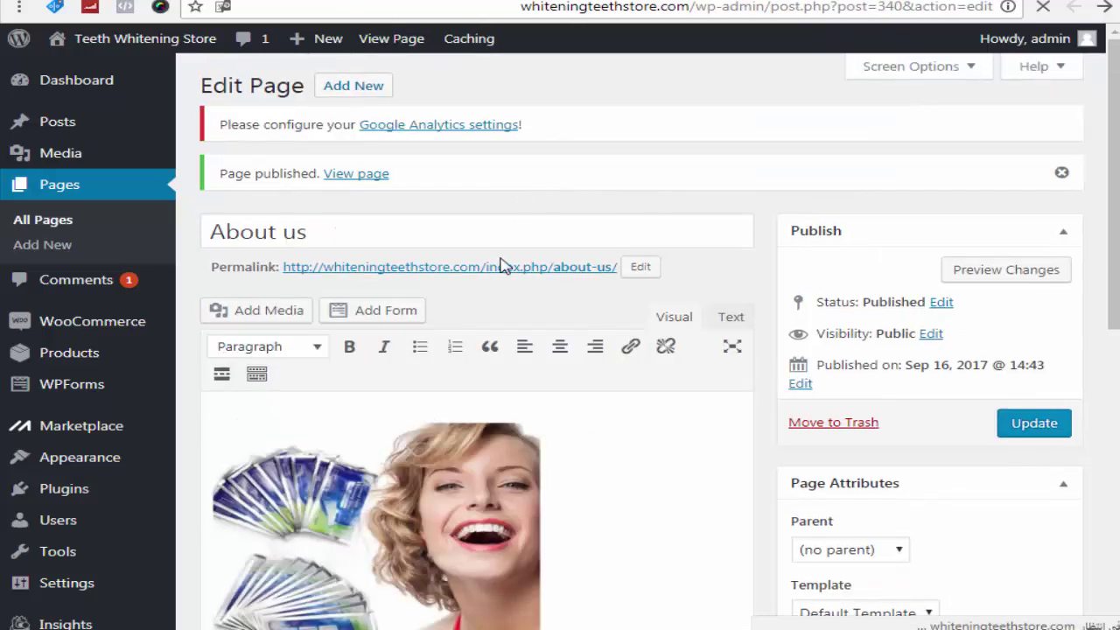
Open the published "About us" page from its permalink and look over its layout on the live site
{"action": "right_click", "coordinate": [503, 266]}
{"action": "right_click", "coordinate": [540, 274]}
{"action": "key", "text": "Escape"}
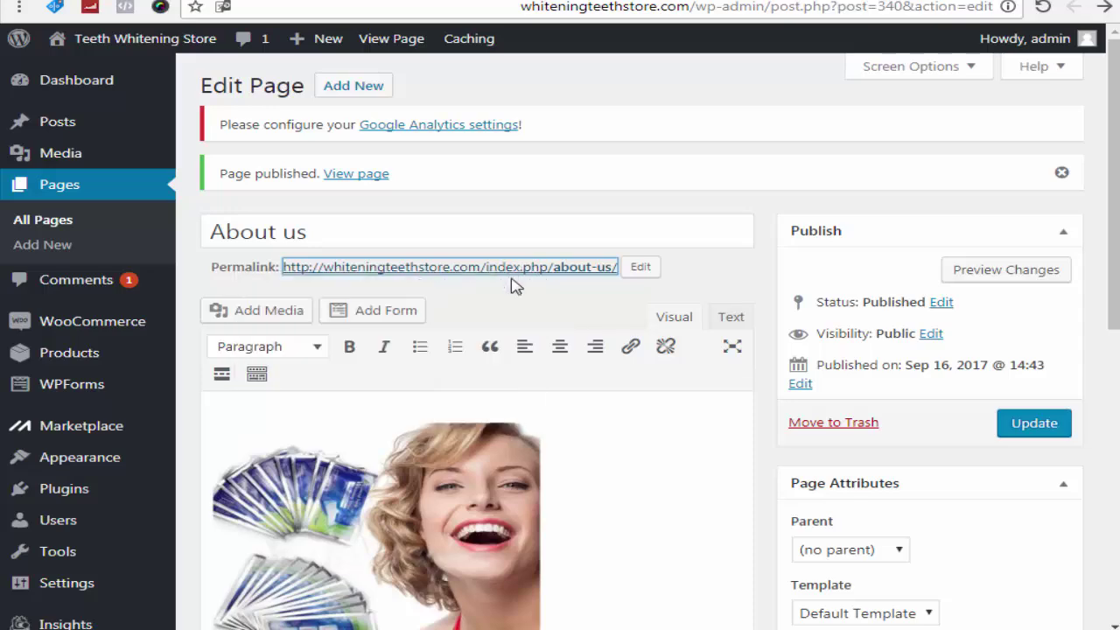
{"action": "key", "text": "Return"}
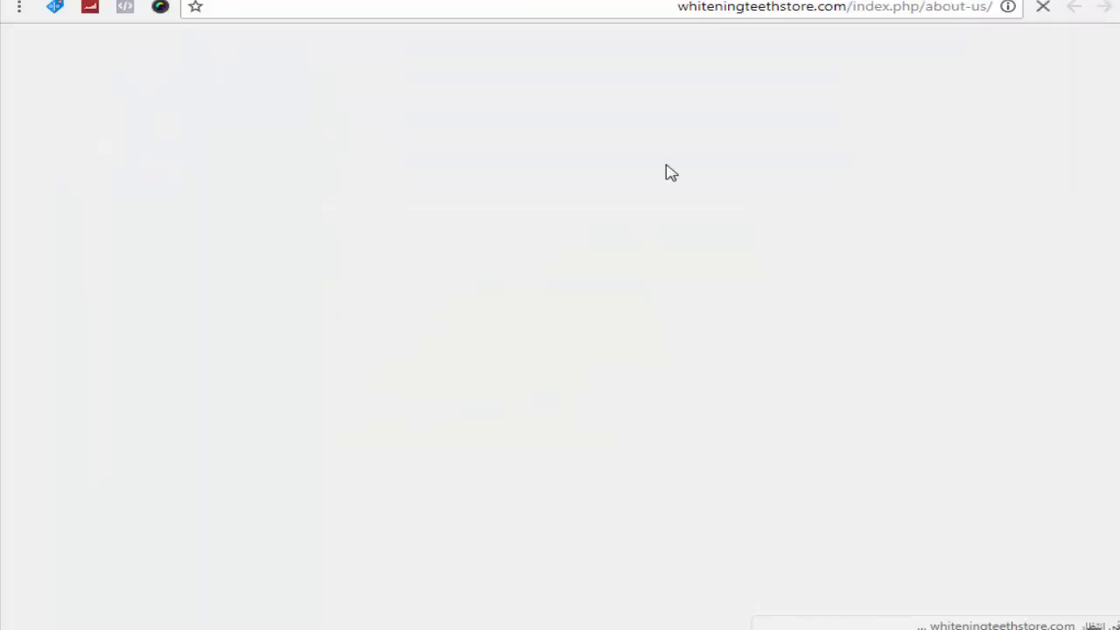
{"action": "scroll", "coordinate": [665, 172], "scroll_direction": "down", "scroll_amount": 1}
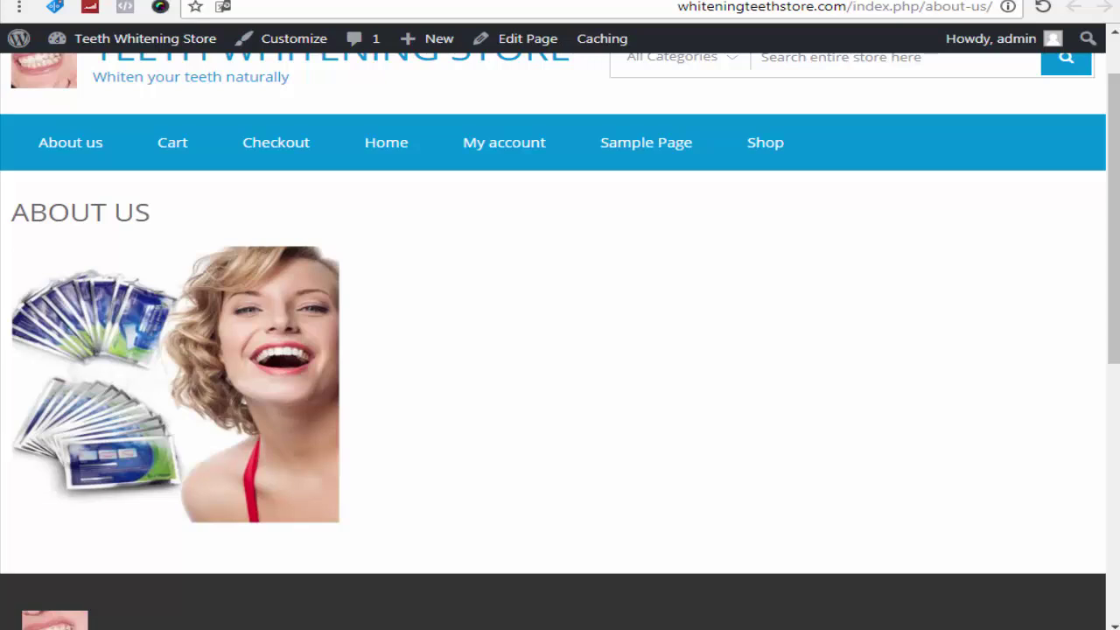
Compare the navigation bar on the store's home page with the one on the Store Villa demo
{"action": "key", "text": "alt+Left"}
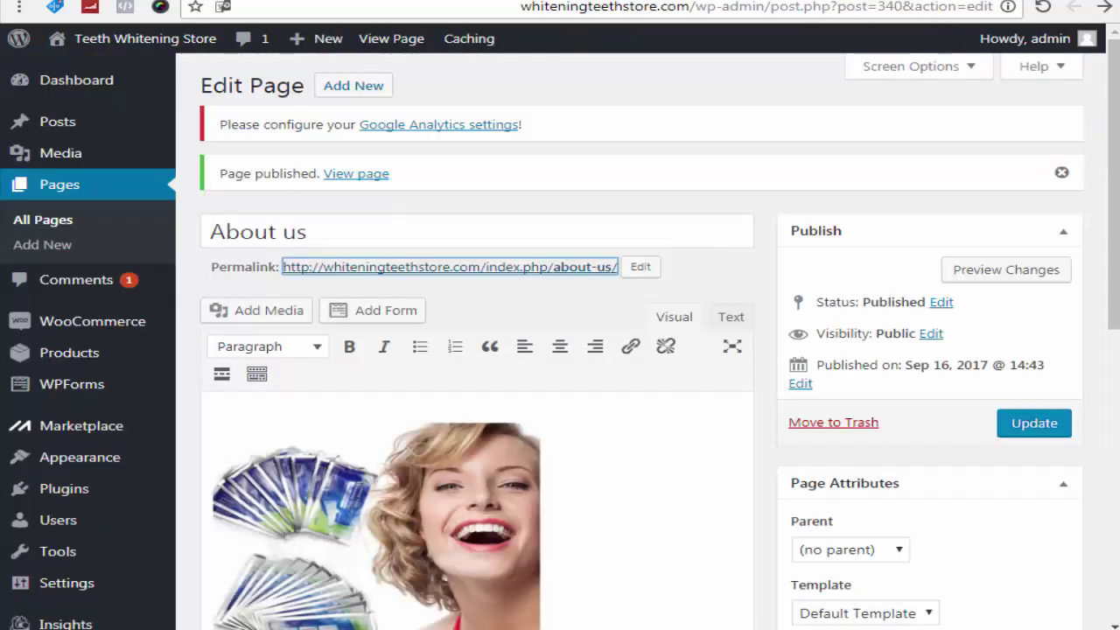
{"action": "left_click", "coordinate": [432, 208]}
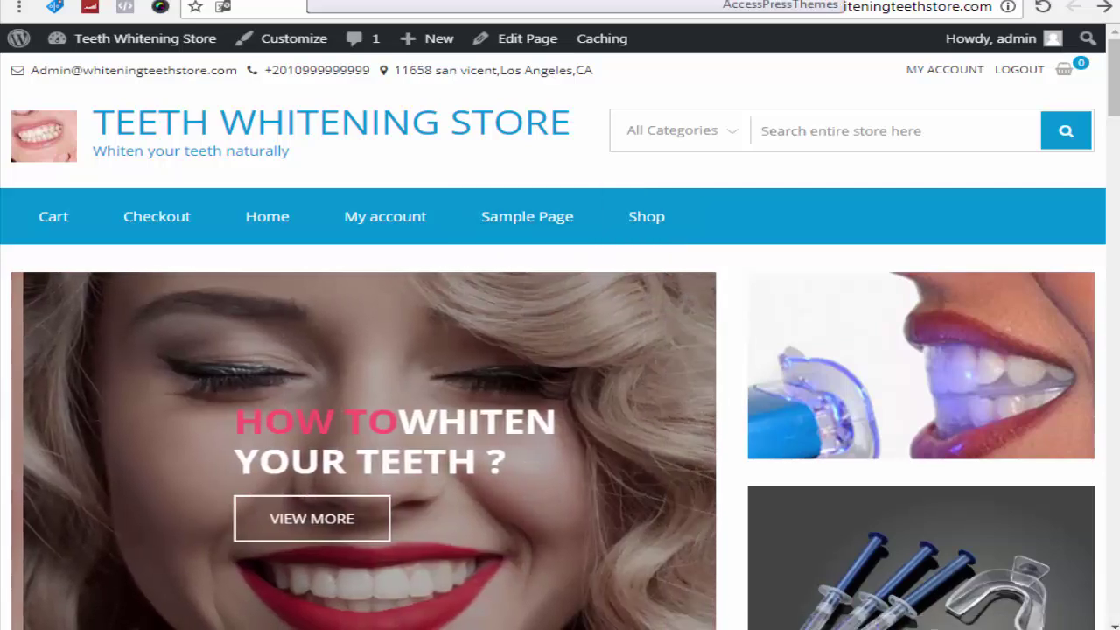
{"action": "key", "text": "ctrl+Tab"}
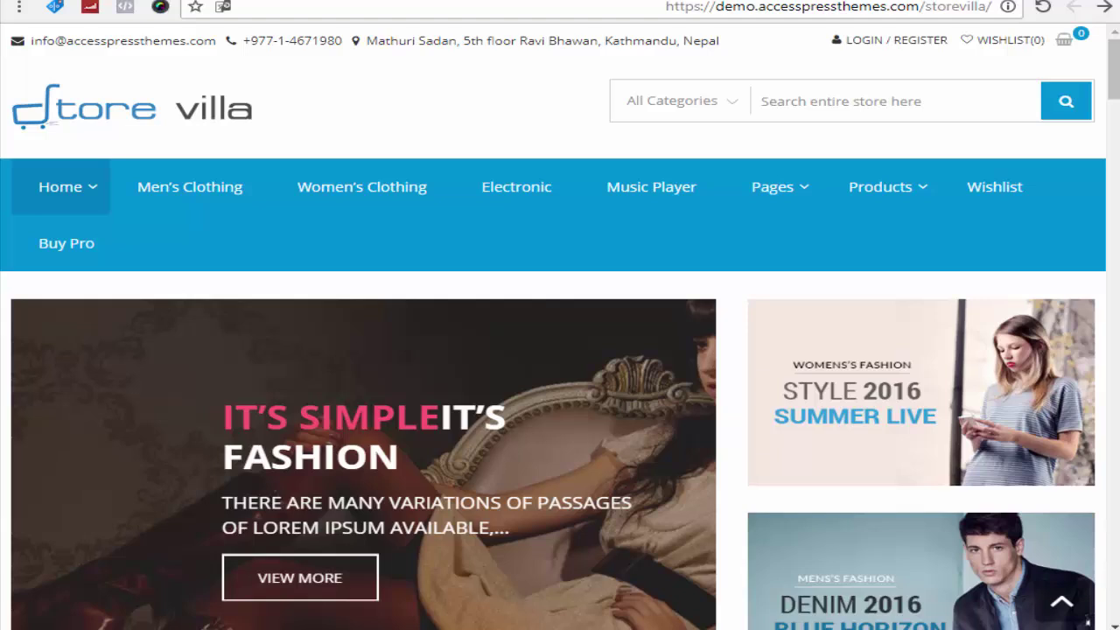
{"action": "key", "text": "ctrl+Tab"}
{"action": "key", "text": "ctrl+Tab"}
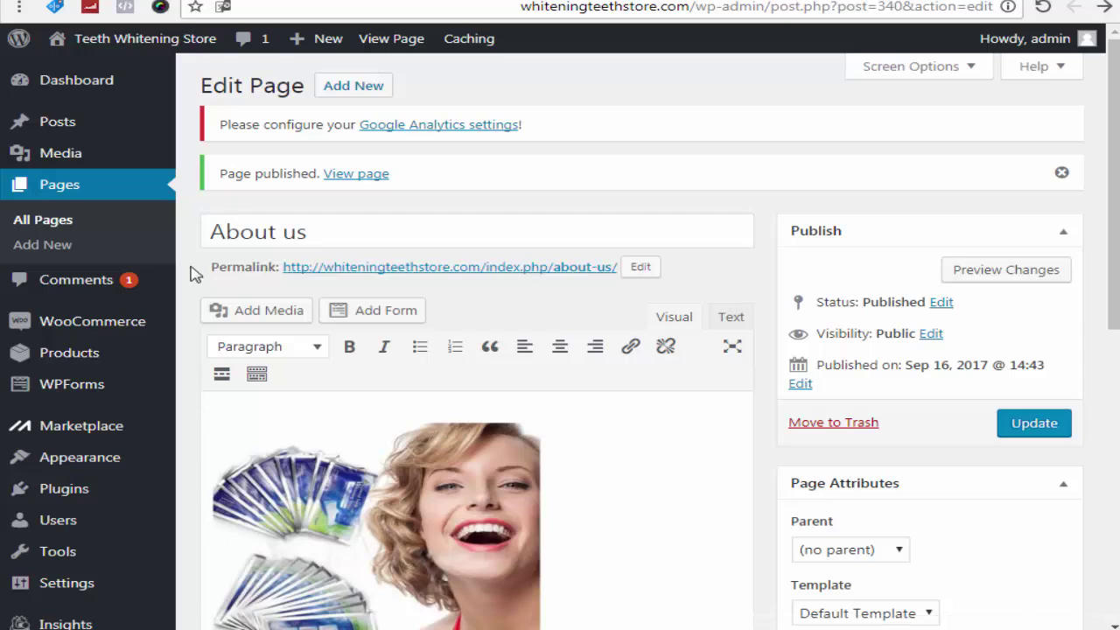
Create a new site navigation menu named "Main menu"
{"action": "mouse_move", "coordinate": [55, 467]}
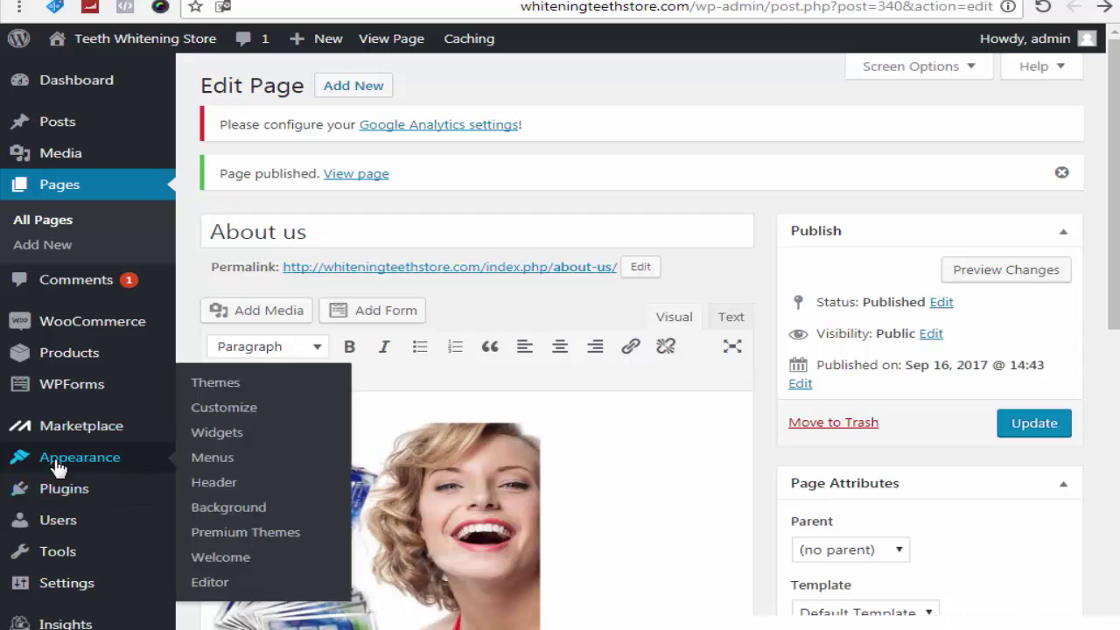
{"action": "left_click", "coordinate": [226, 462]}
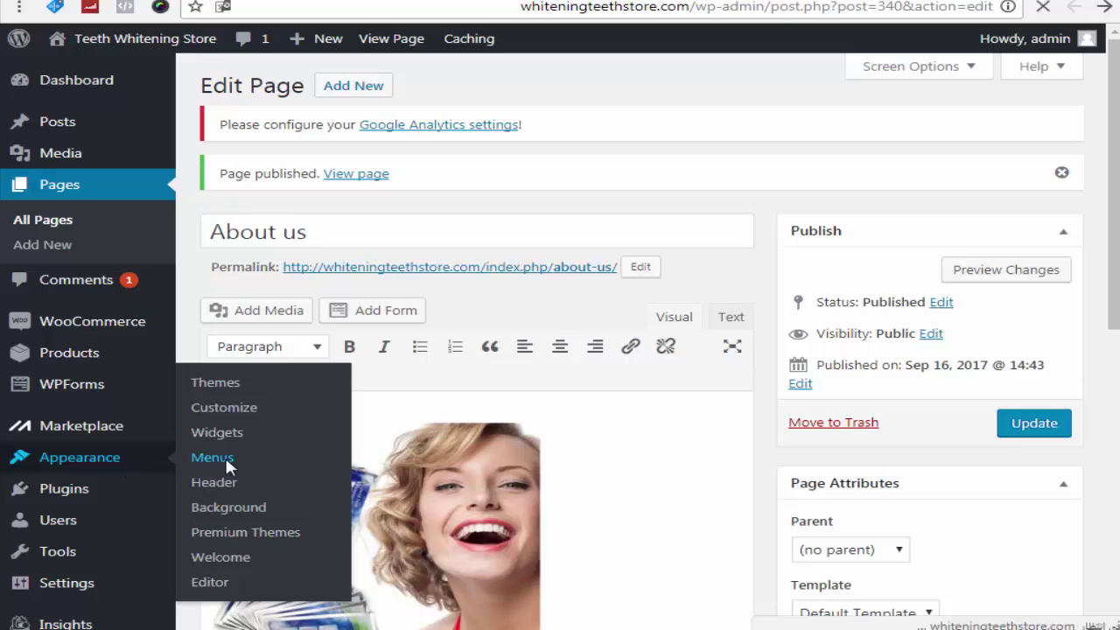
{"action": "scroll", "coordinate": [679, 284], "scroll_direction": "down", "scroll_amount": 2}
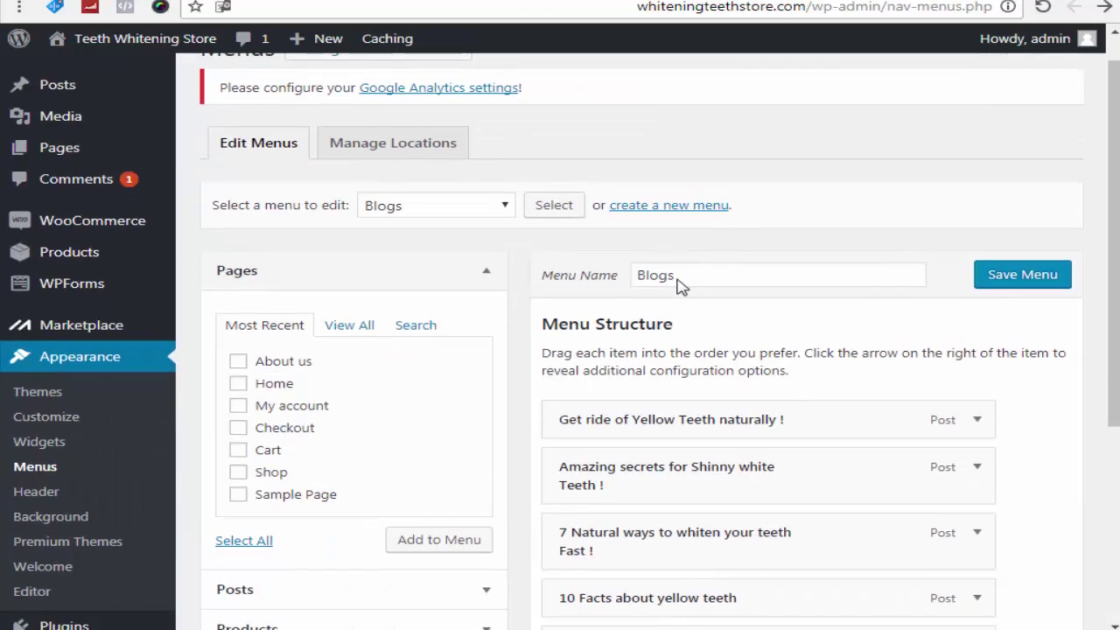
{"action": "left_click", "coordinate": [689, 133]}
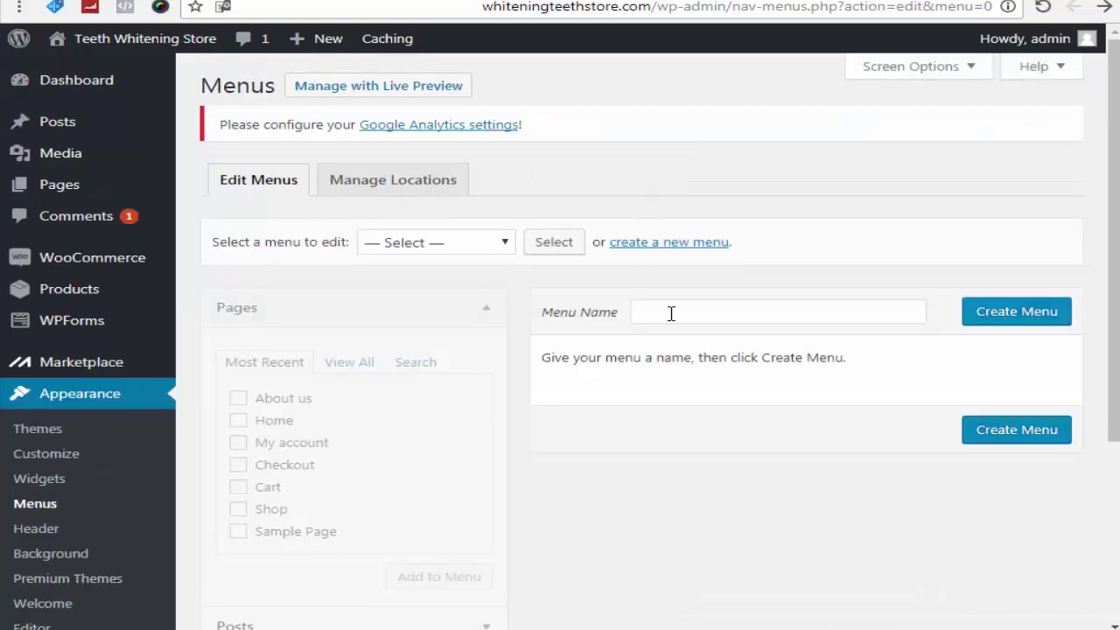
{"action": "left_click", "coordinate": [668, 312]}
{"action": "type", "text": "Main menu"}
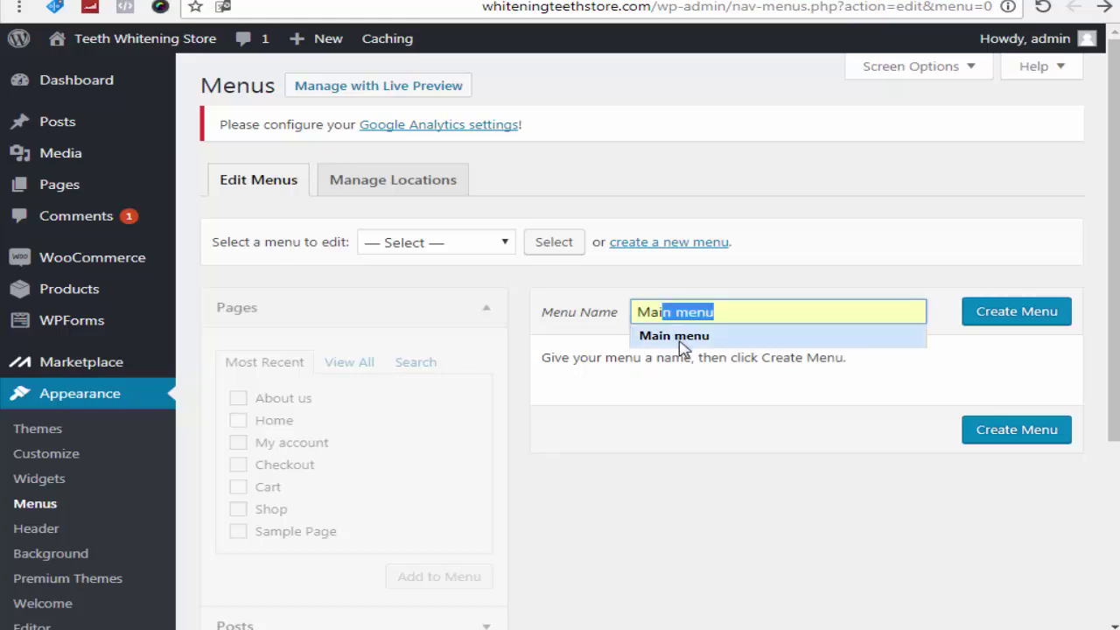
{"action": "left_click", "coordinate": [680, 338]}
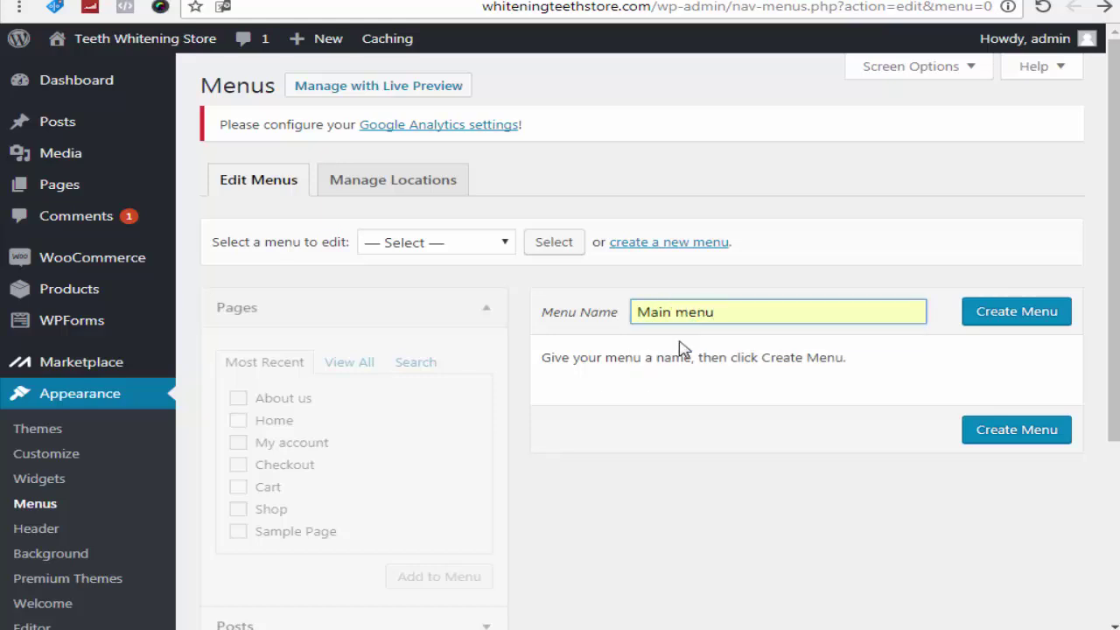
{"action": "left_click", "coordinate": [1009, 322]}
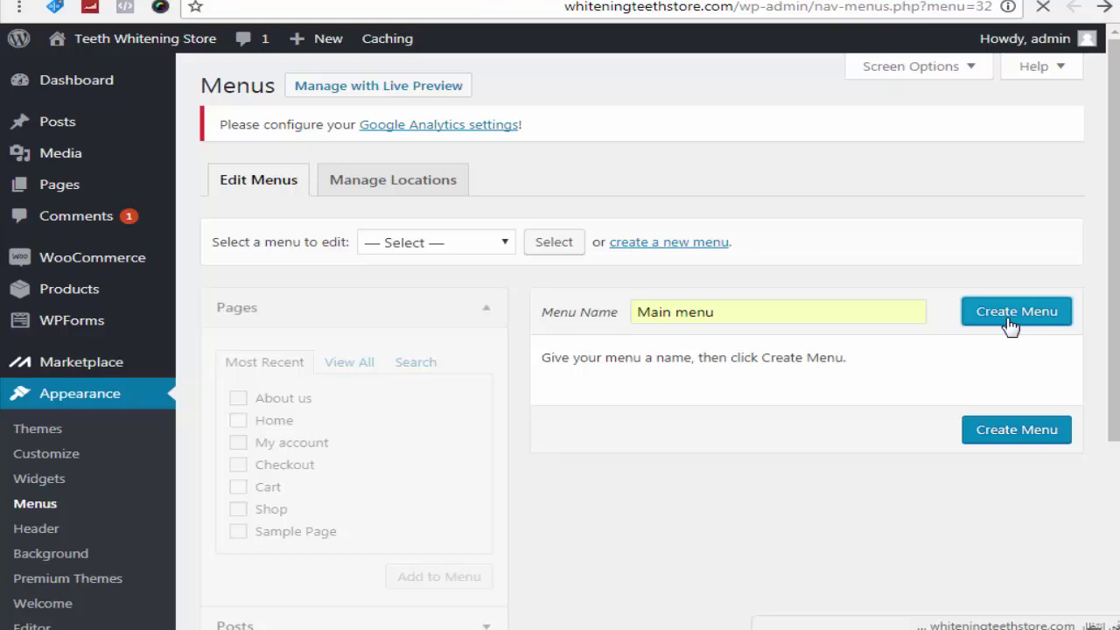
{"action": "scroll", "coordinate": [1013, 321], "scroll_direction": "down", "scroll_amount": 1}
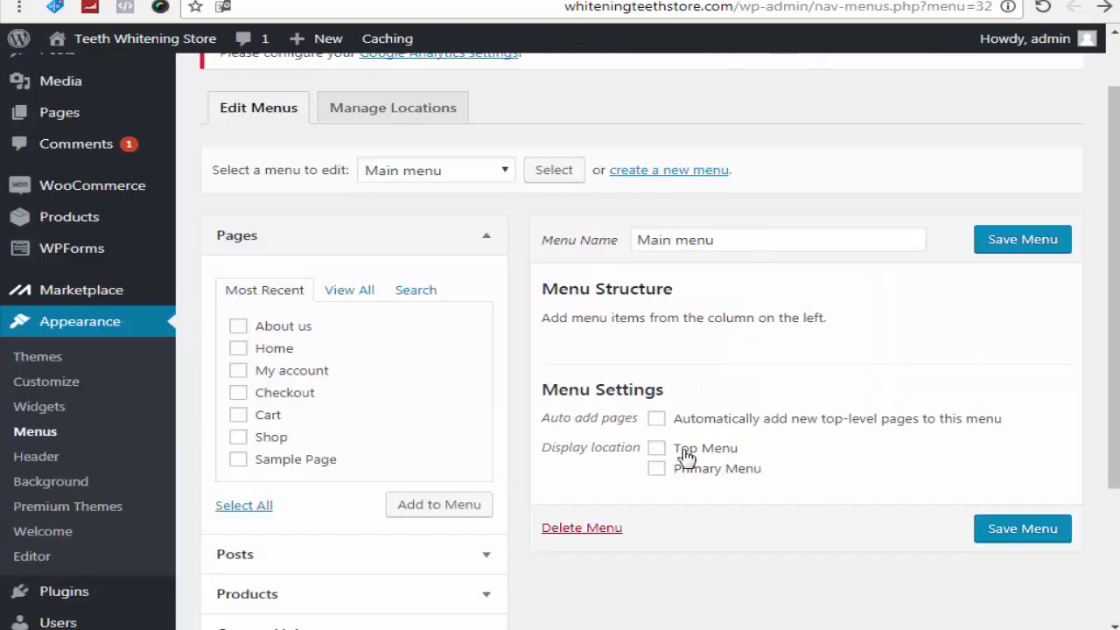
Assign "Main menu" to the Top Menu and Primary Menu display locations
{"action": "left_click", "coordinate": [656, 448]}
{"action": "left_click", "coordinate": [658, 470]}
{"action": "scroll", "coordinate": [753, 398], "scroll_direction": "down", "scroll_amount": 3}
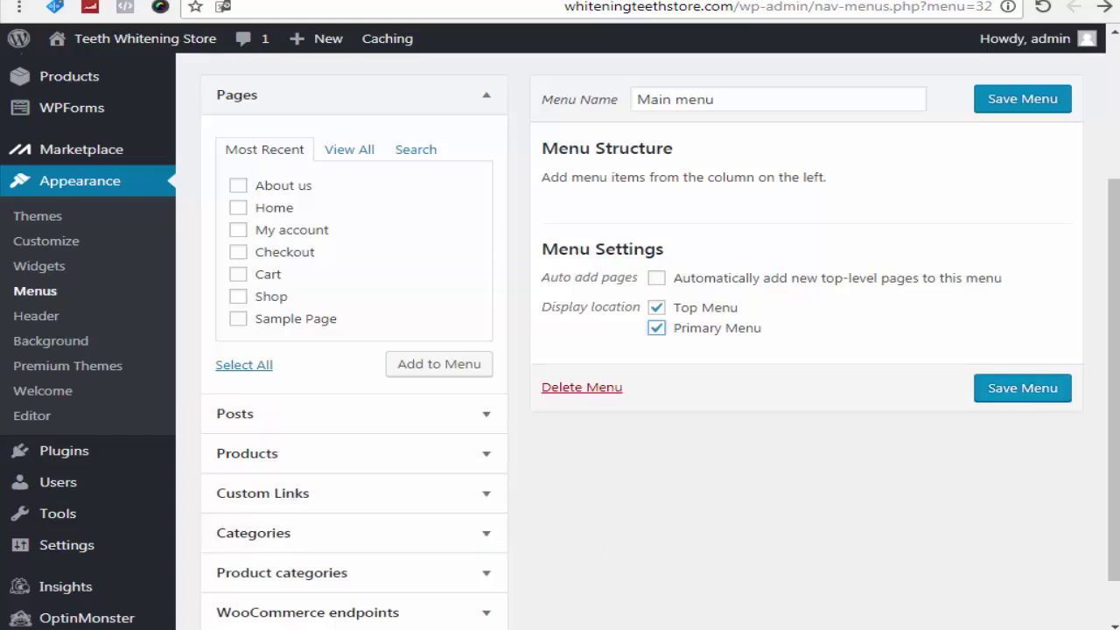
Add the About us, Home, My account, Checkout, Cart and Shop pages to the menu
{"action": "scroll", "coordinate": [1019, 399], "scroll_direction": "down", "scroll_amount": 1}
{"action": "scroll", "coordinate": [840, 408], "scroll_direction": "up", "scroll_amount": 1}
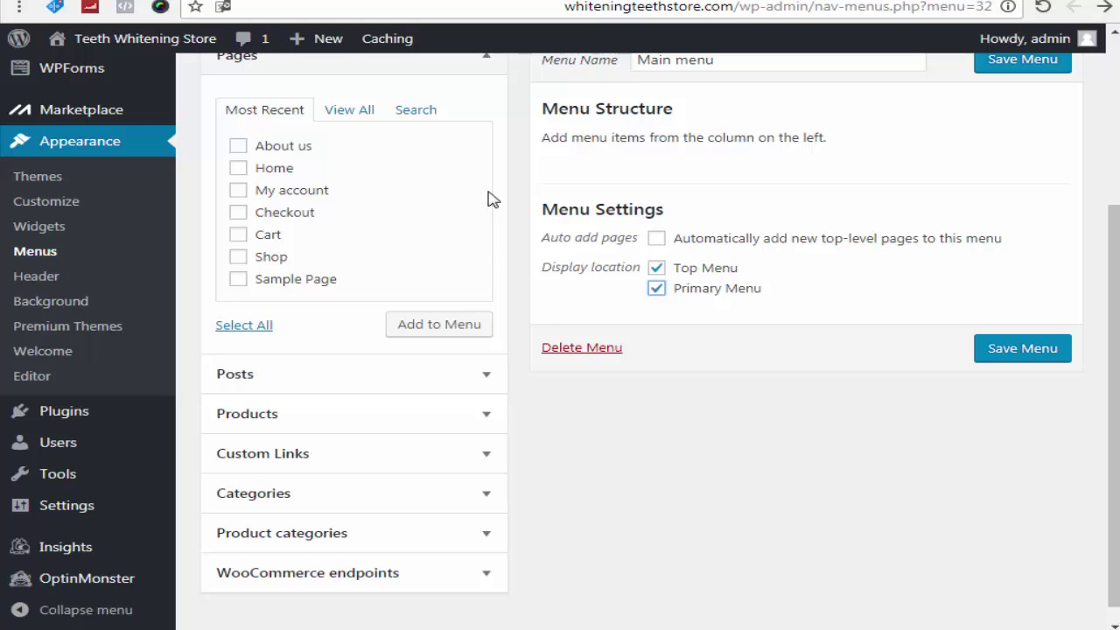
{"action": "left_click", "coordinate": [239, 169]}
{"action": "left_click", "coordinate": [240, 193]}
{"action": "left_click", "coordinate": [240, 215]}
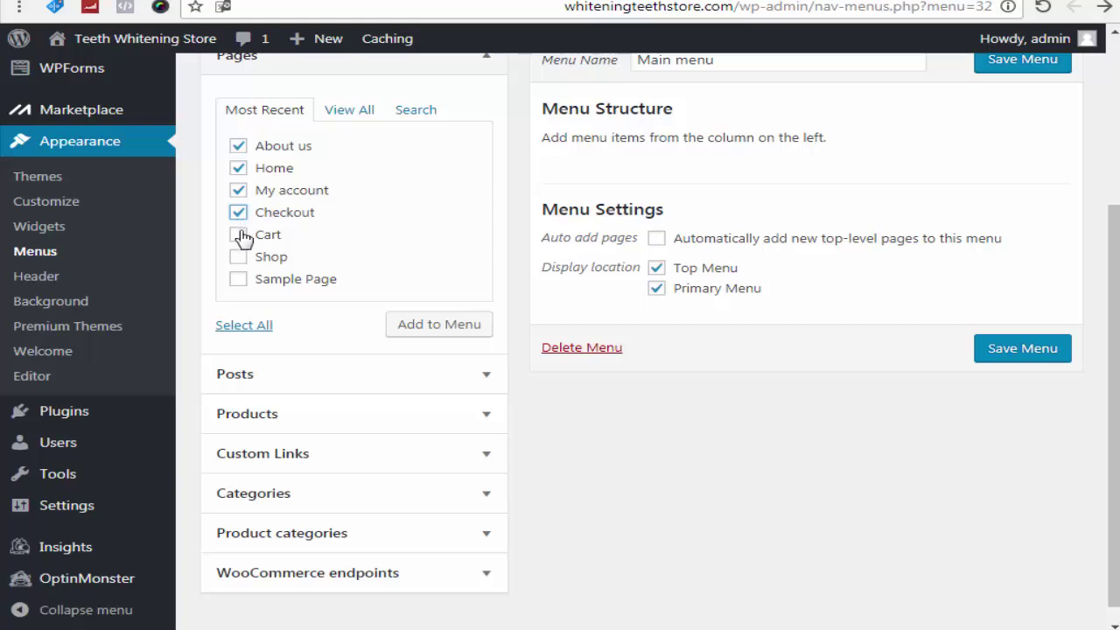
{"action": "left_click", "coordinate": [240, 236]}
{"action": "left_click", "coordinate": [240, 258]}
{"action": "left_click", "coordinate": [472, 339]}
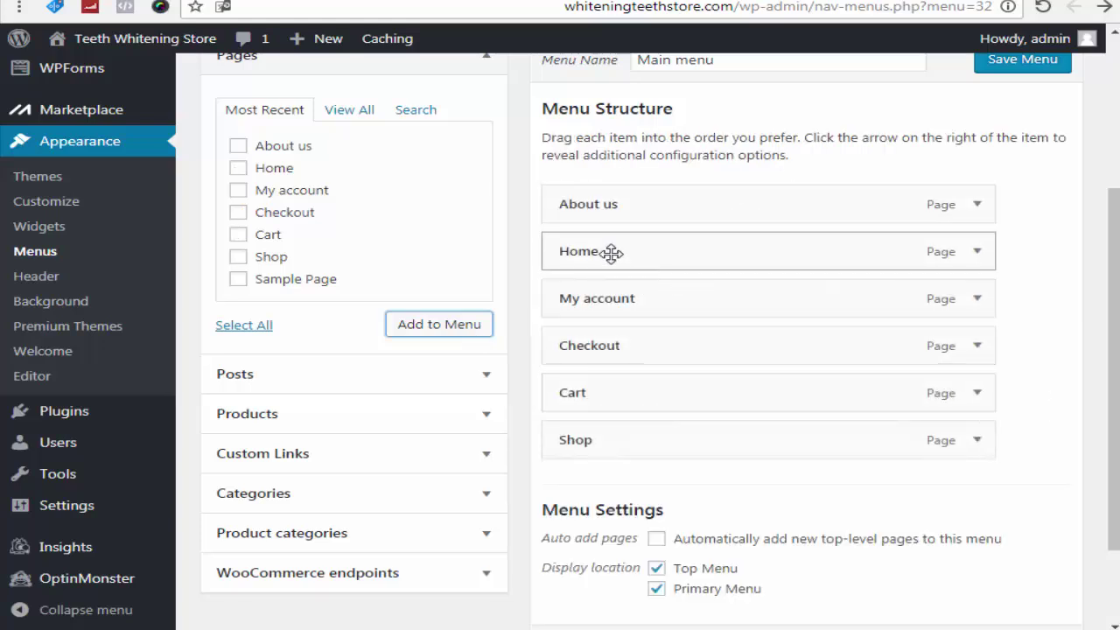
Reorder the menu items so Home comes first, Shop directly after it, and About us last
{"action": "left_click_drag", "start_coordinate": [611, 243], "coordinate": [608, 210]}
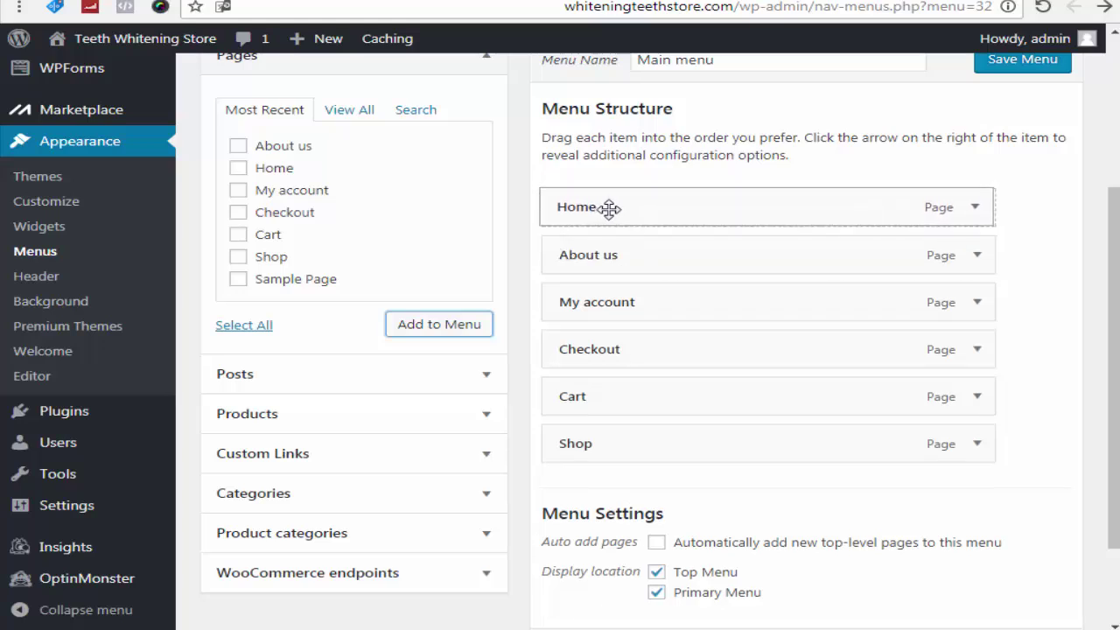
{"action": "left_click_drag", "start_coordinate": [607, 252], "coordinate": [600, 449]}
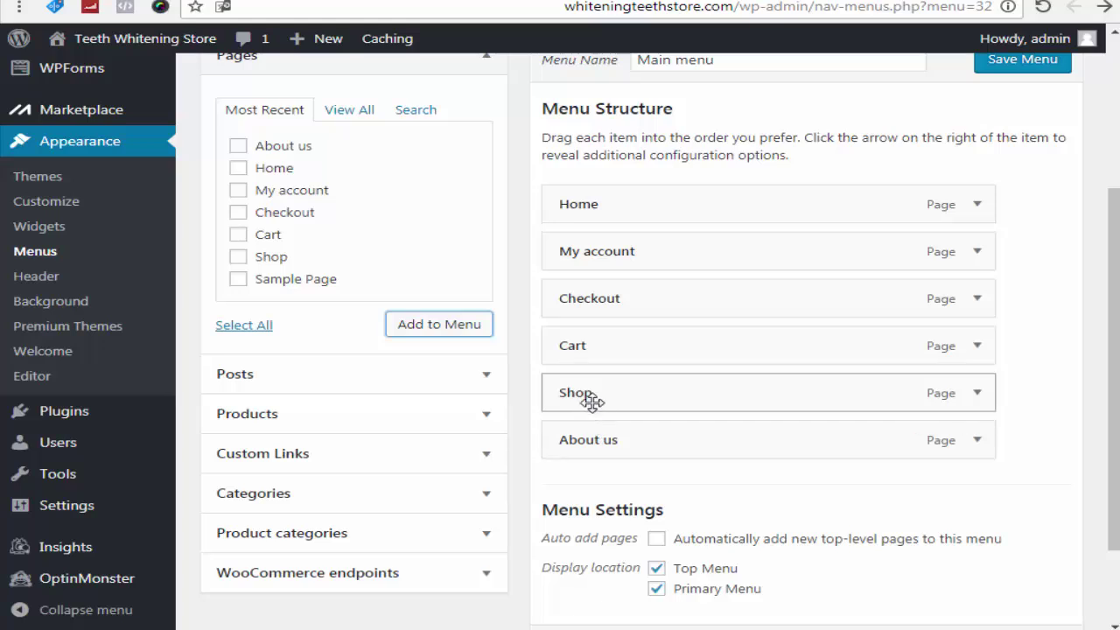
{"action": "left_click_drag", "start_coordinate": [593, 385], "coordinate": [593, 250]}
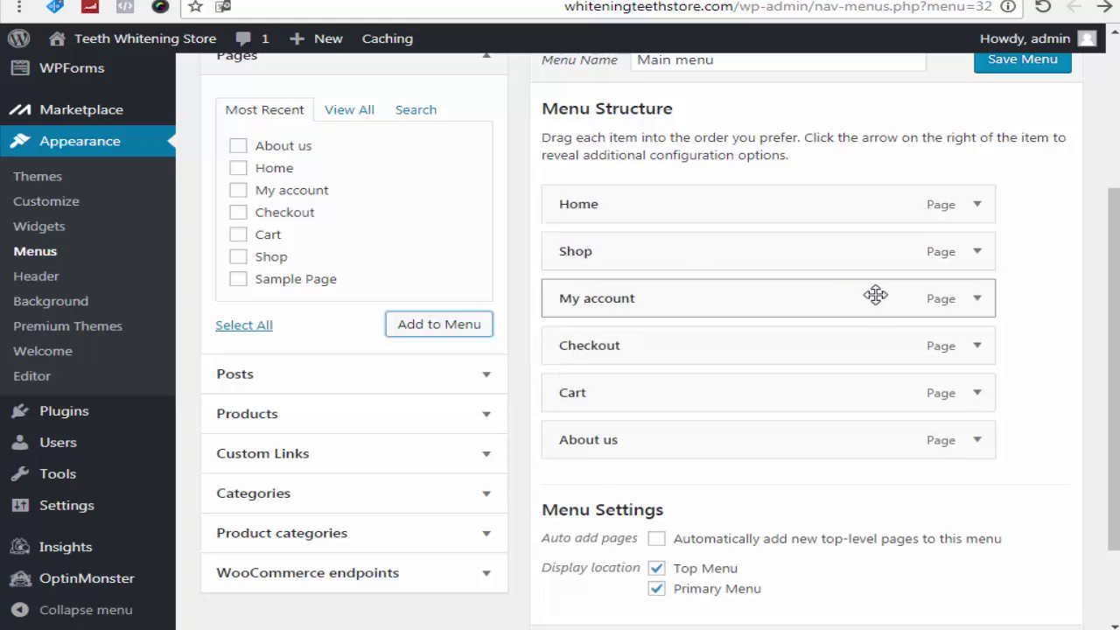
Change the navigation label of the Shop menu item to "Products" and collapse its settings
{"action": "left_click", "coordinate": [977, 253]}
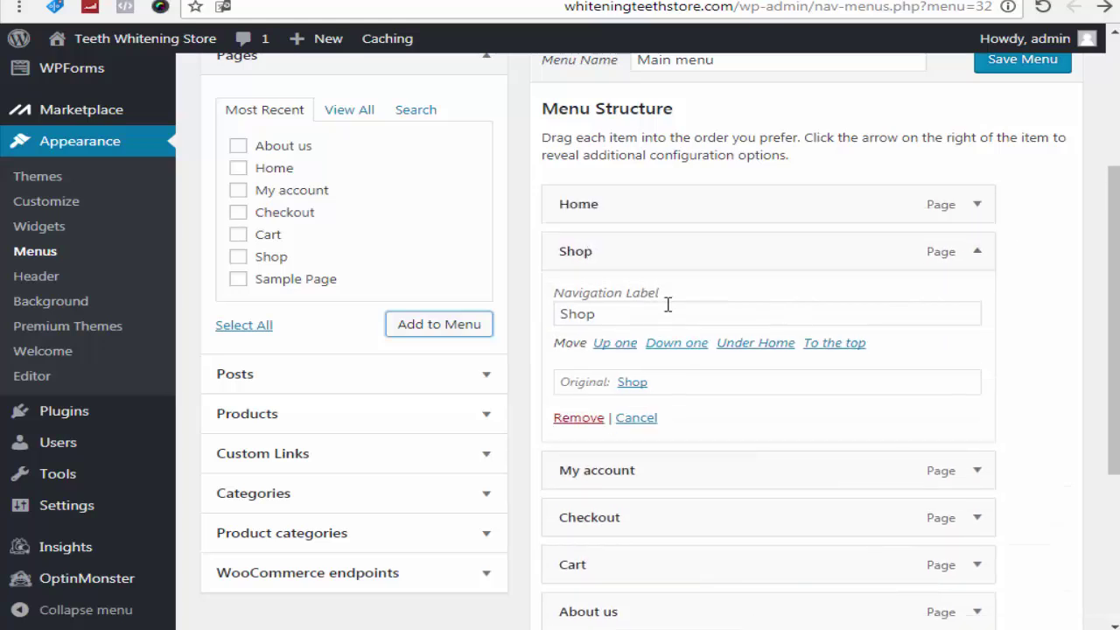
{"action": "double_click", "coordinate": [669, 315]}
{"action": "type", "text": "My"}
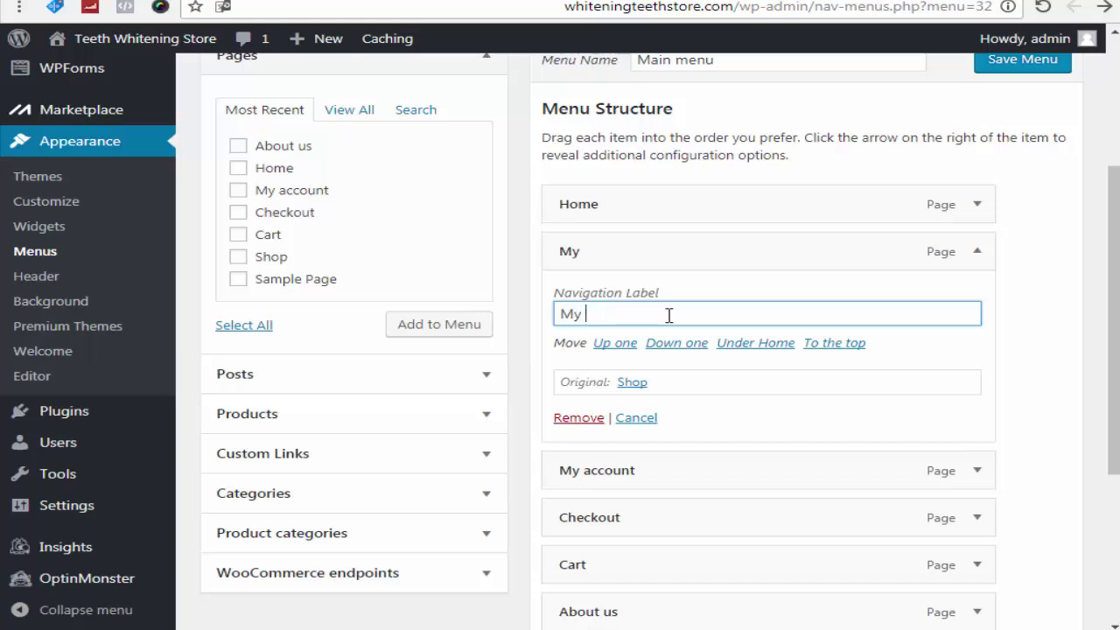
{"action": "type", "text": " pr"}
{"action": "key", "text": "BackSpace"}
{"action": "key", "text": "BackSpace"}
{"action": "key", "text": "BackSpace"}
{"action": "key", "text": "BackSpace"}
{"action": "key", "text": "BackSpace"}
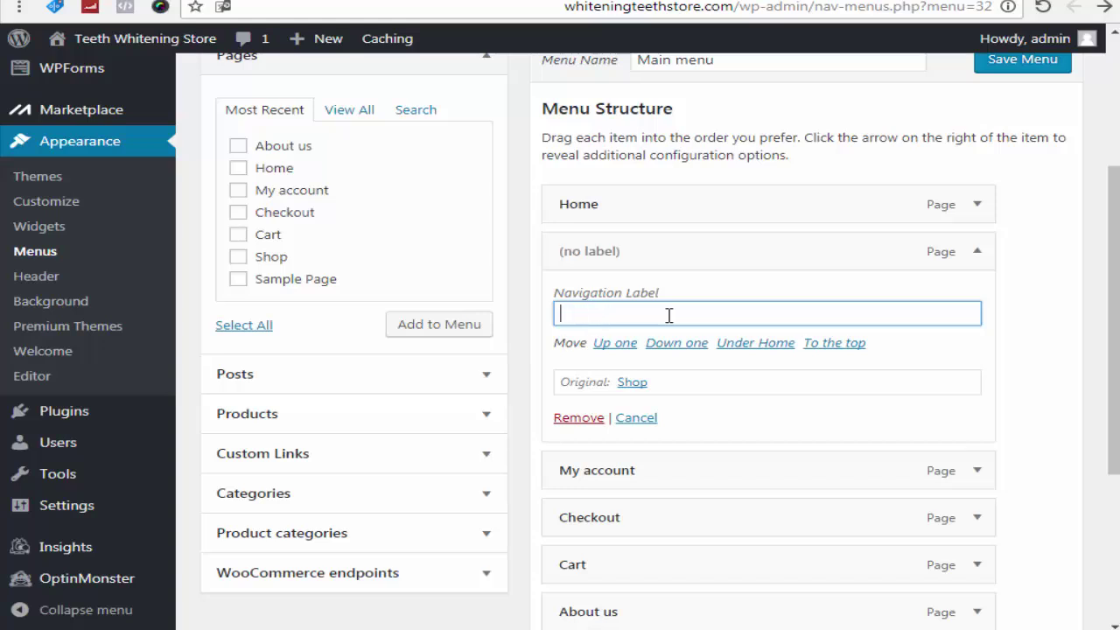
{"action": "type", "text": "Products"}
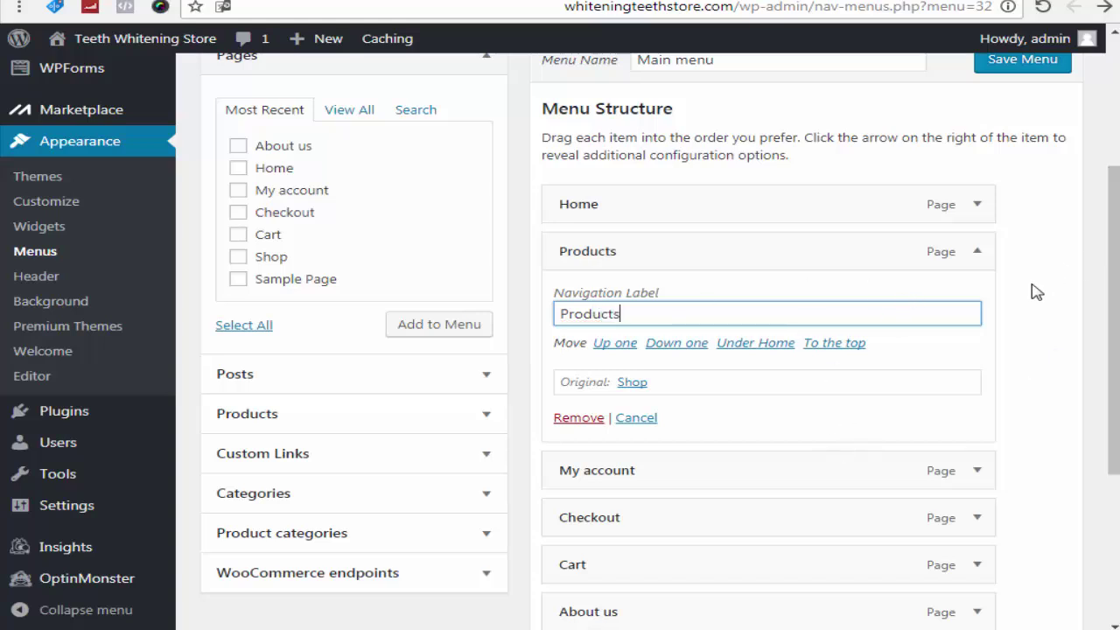
{"action": "left_click", "coordinate": [978, 254]}
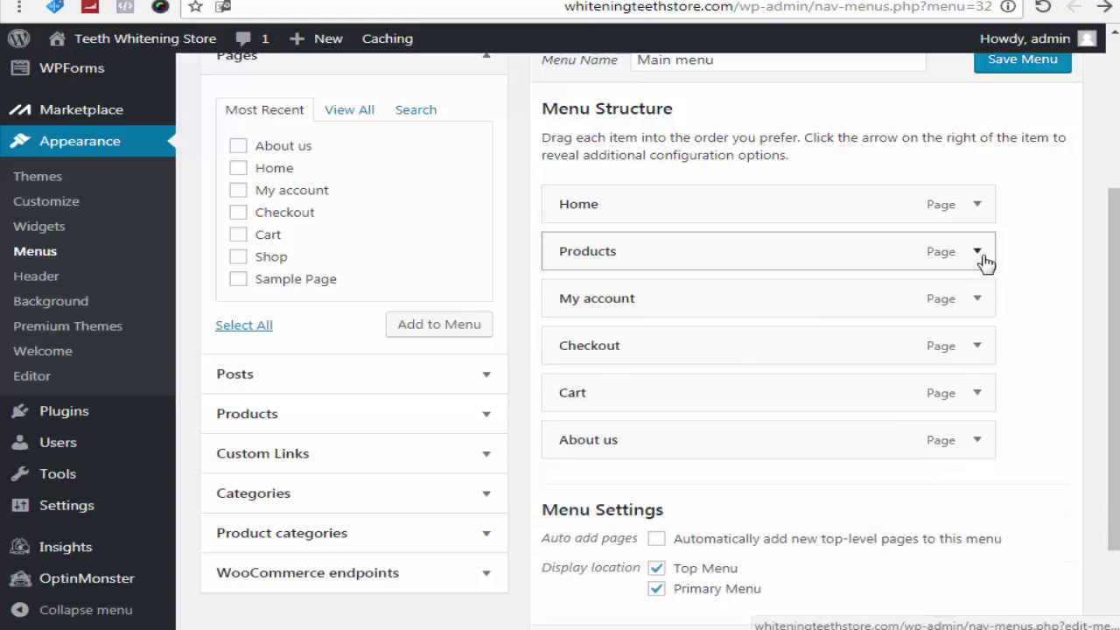
Add the product categories Herbal, Tooth strips, Tooth gel, For Coffee drinkers, Teeth whitening pens and Yellow removal to the menu
{"action": "scroll", "coordinate": [745, 424], "scroll_direction": "down", "scroll_amount": 1}
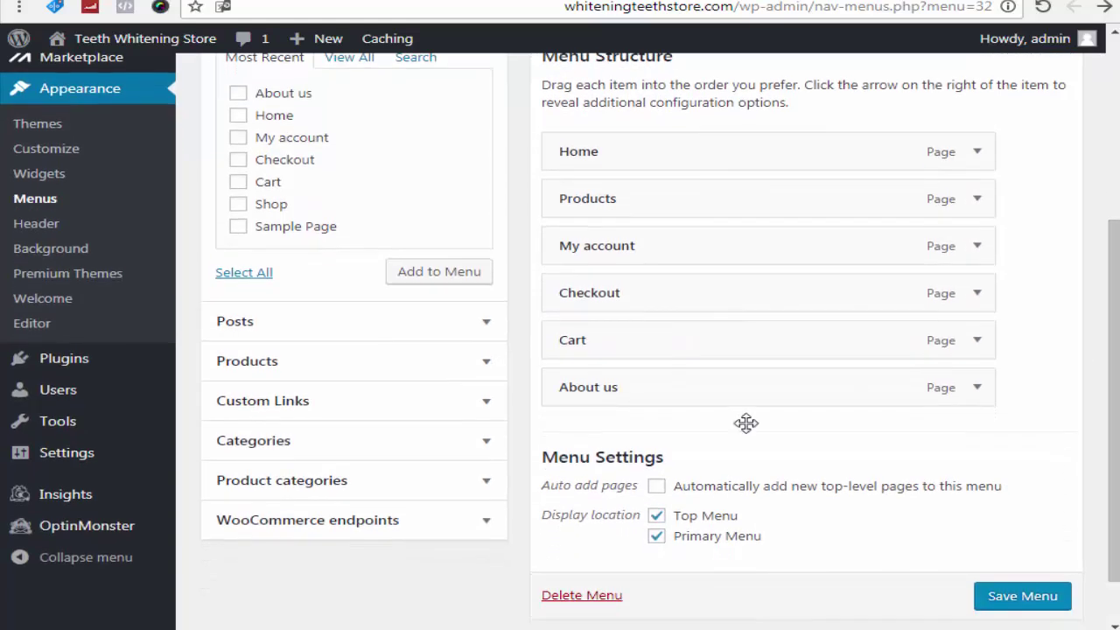
{"action": "left_click", "coordinate": [487, 363]}
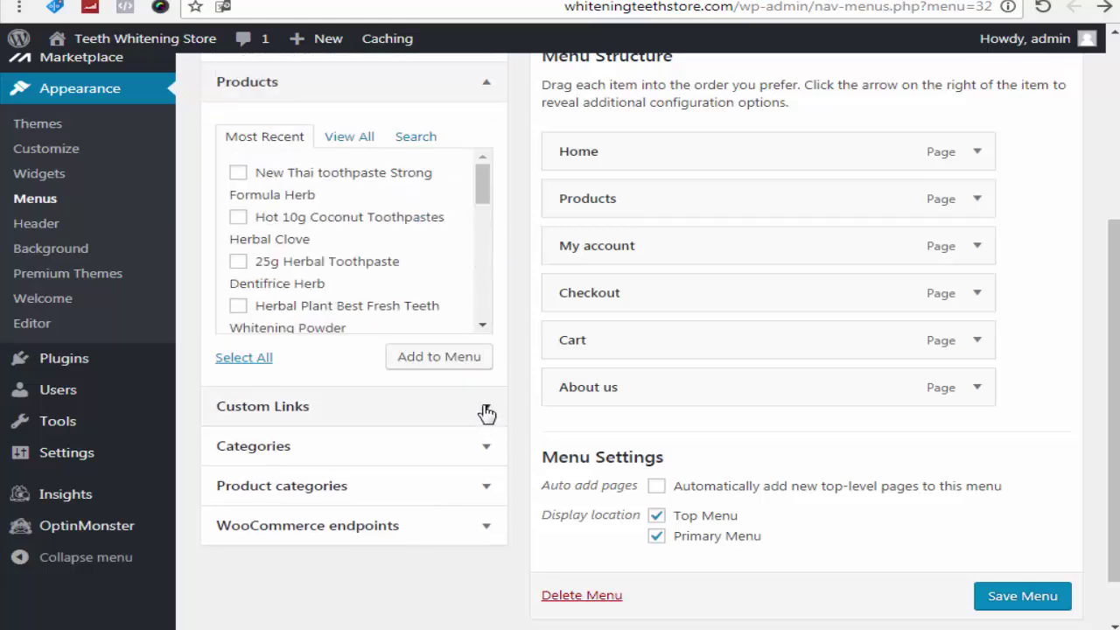
{"action": "left_click", "coordinate": [486, 409]}
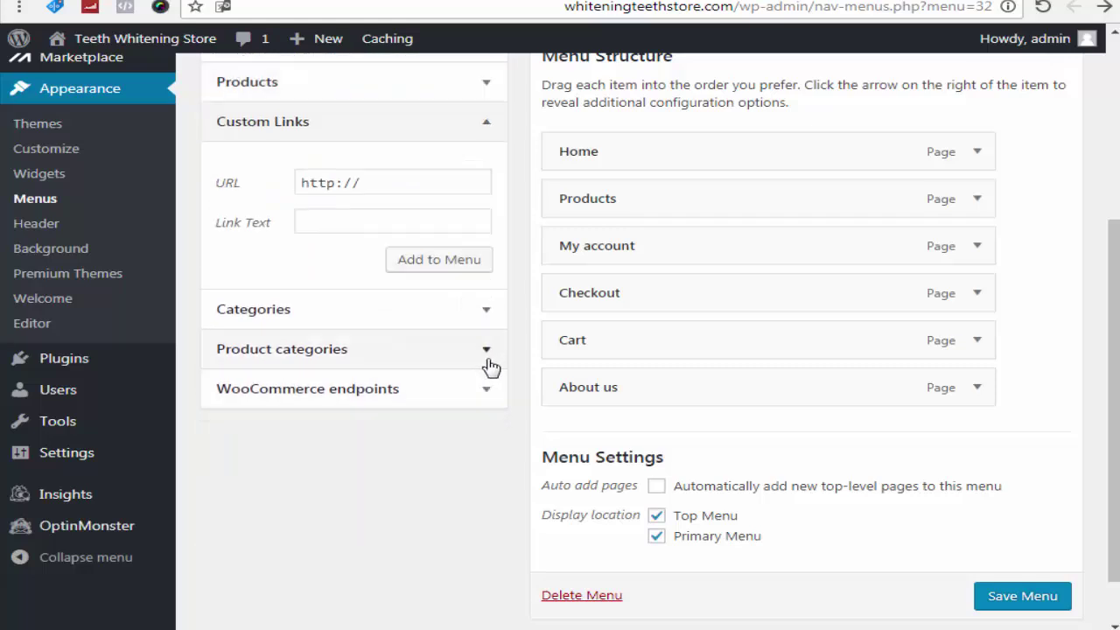
{"action": "left_click", "coordinate": [487, 353]}
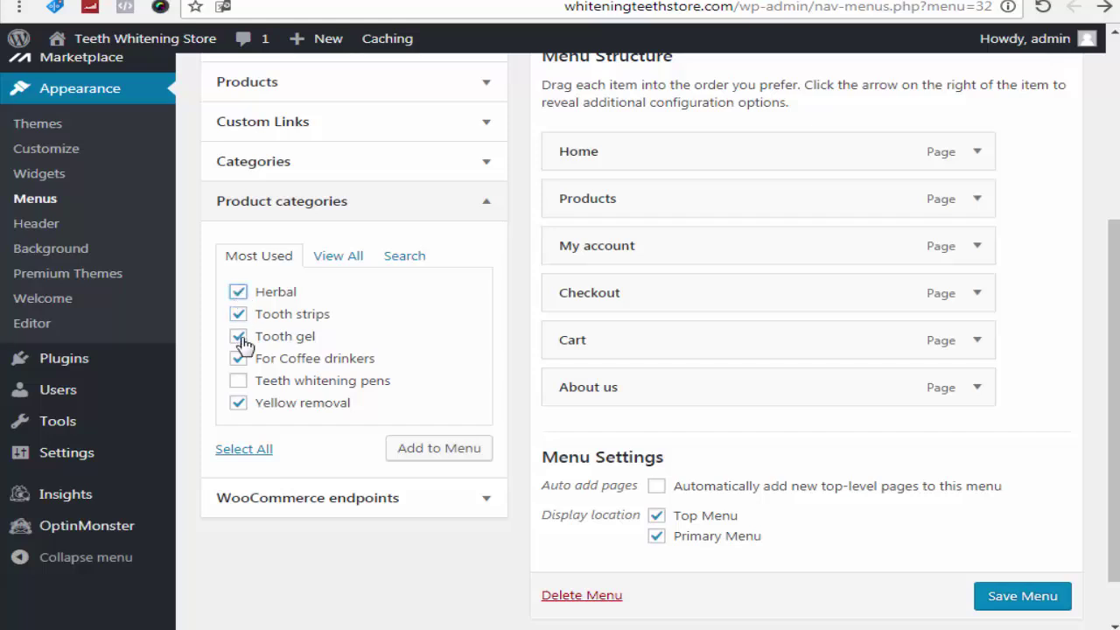
{"action": "left_click", "coordinate": [242, 381]}
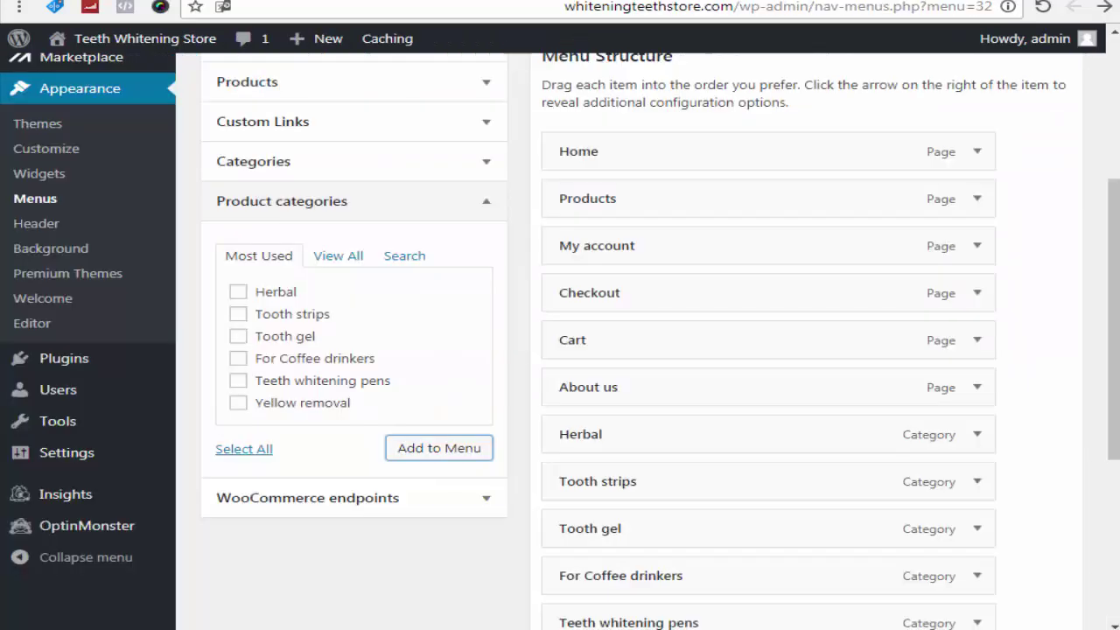
Nest all six product categories as sub items under Products, keeping their order from Herbal to Yellow removal
{"action": "scroll", "coordinate": [770, 294], "scroll_direction": "down", "scroll_amount": 2}
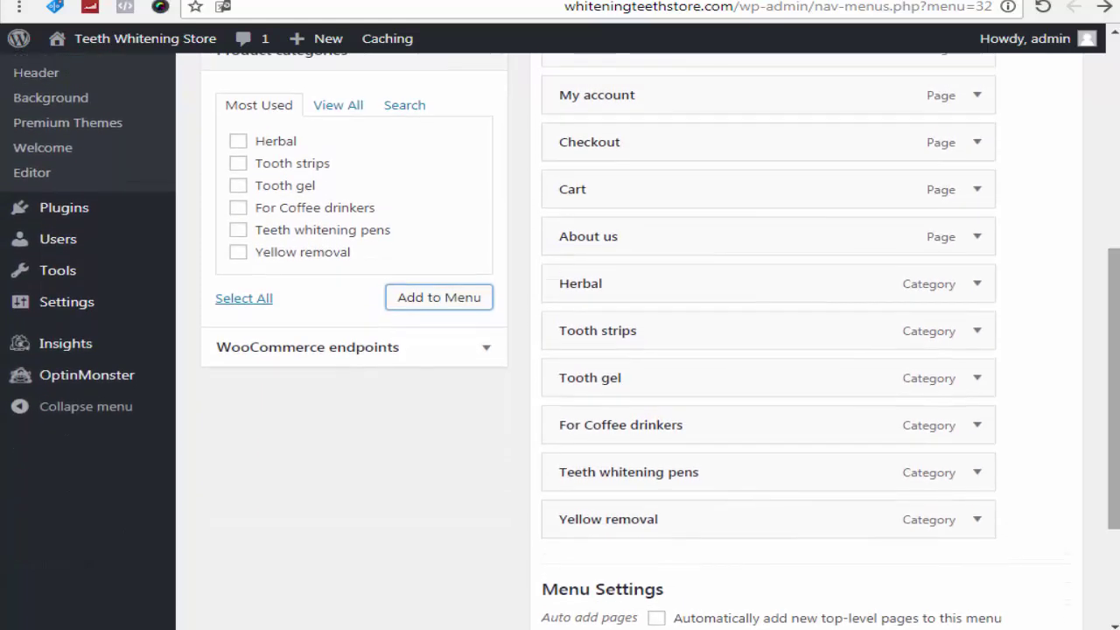
{"action": "scroll", "coordinate": [668, 520], "scroll_direction": "up", "scroll_amount": 3}
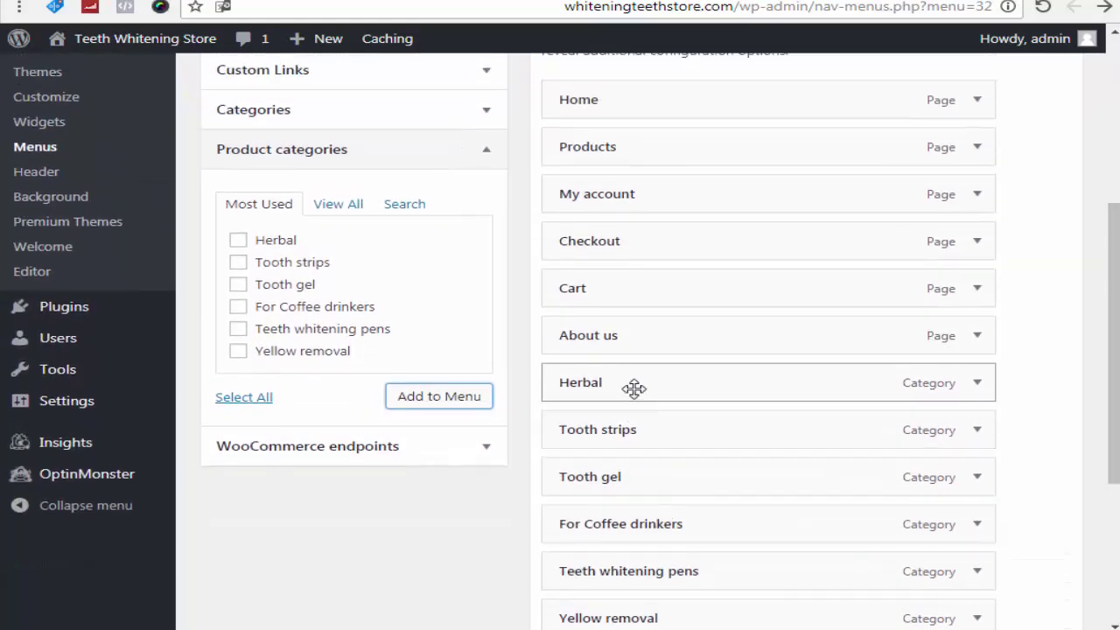
{"action": "left_click_drag", "start_coordinate": [645, 386], "coordinate": [690, 192]}
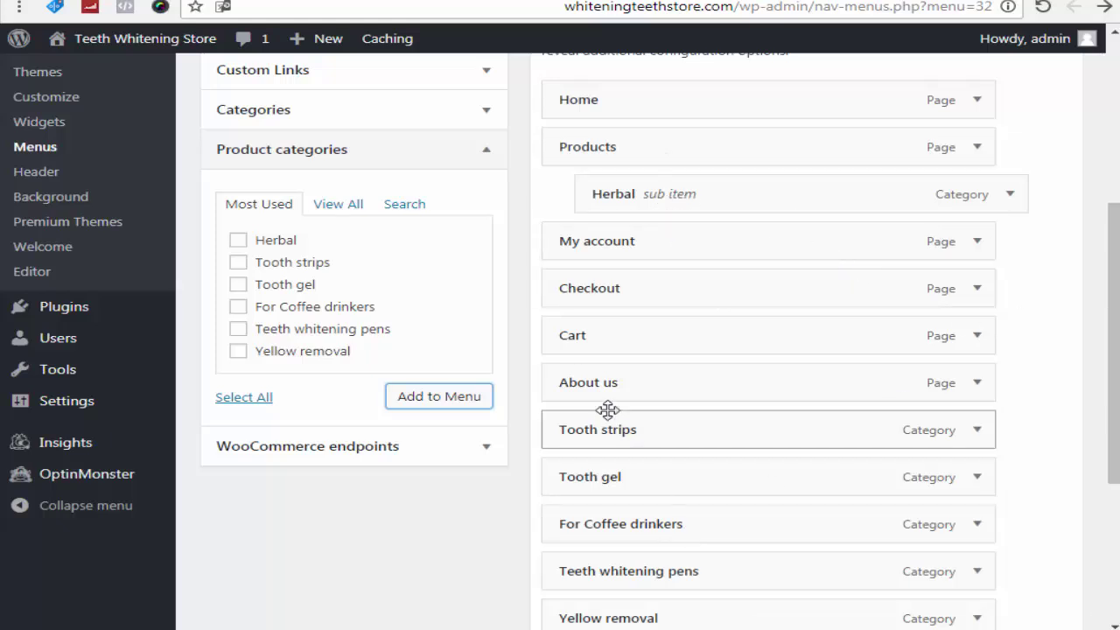
{"action": "left_click_drag", "start_coordinate": [691, 429], "coordinate": [671, 242]}
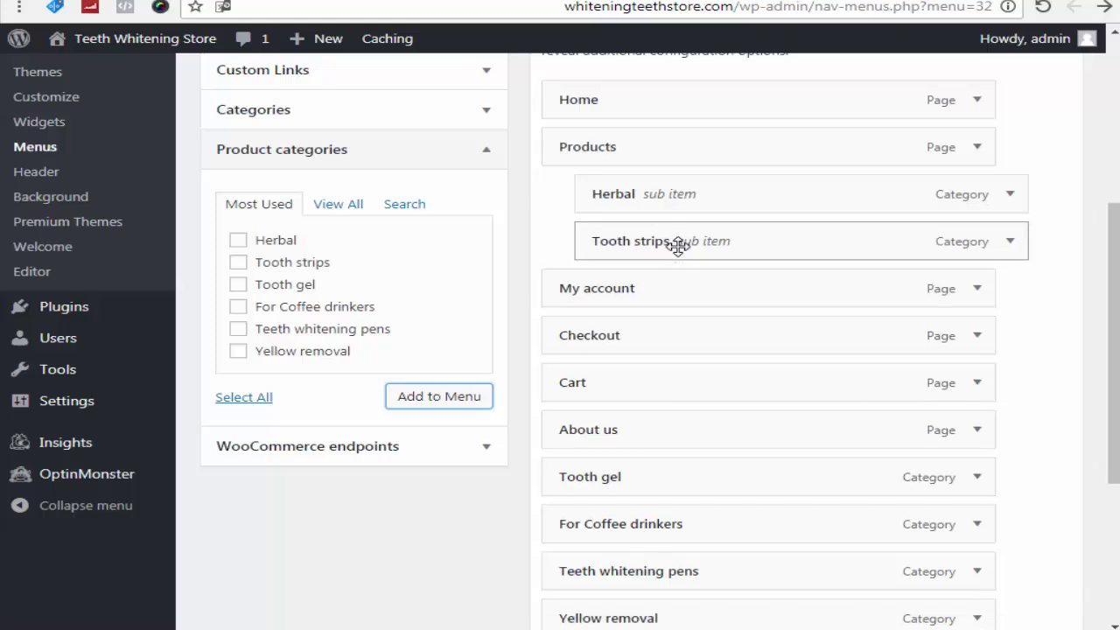
{"action": "left_click_drag", "start_coordinate": [612, 478], "coordinate": [638, 290]}
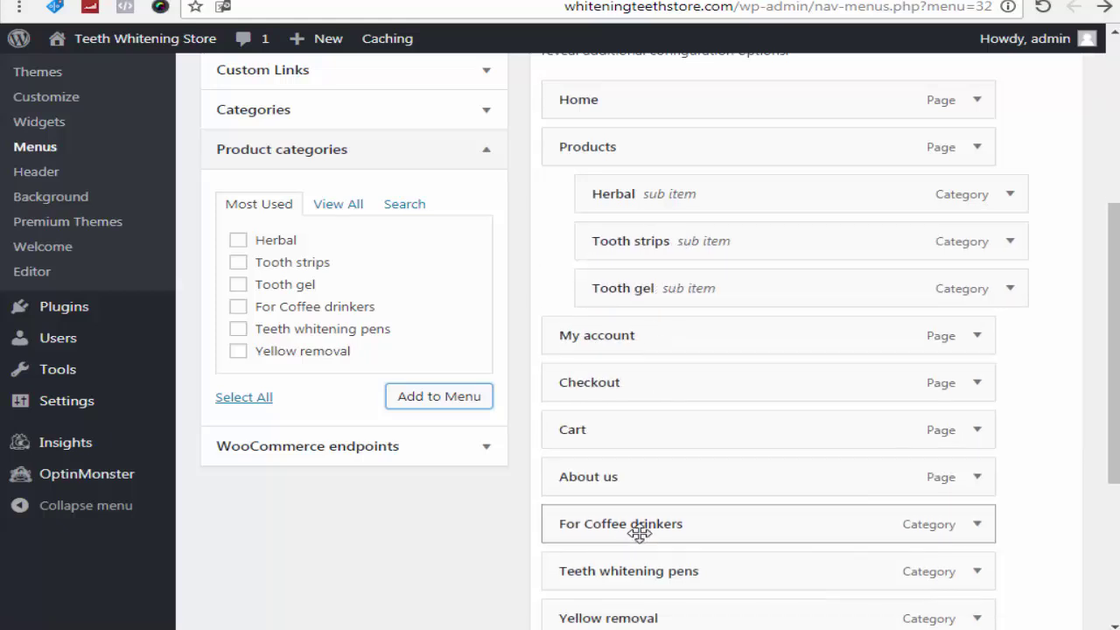
{"action": "left_click_drag", "start_coordinate": [638, 528], "coordinate": [697, 340]}
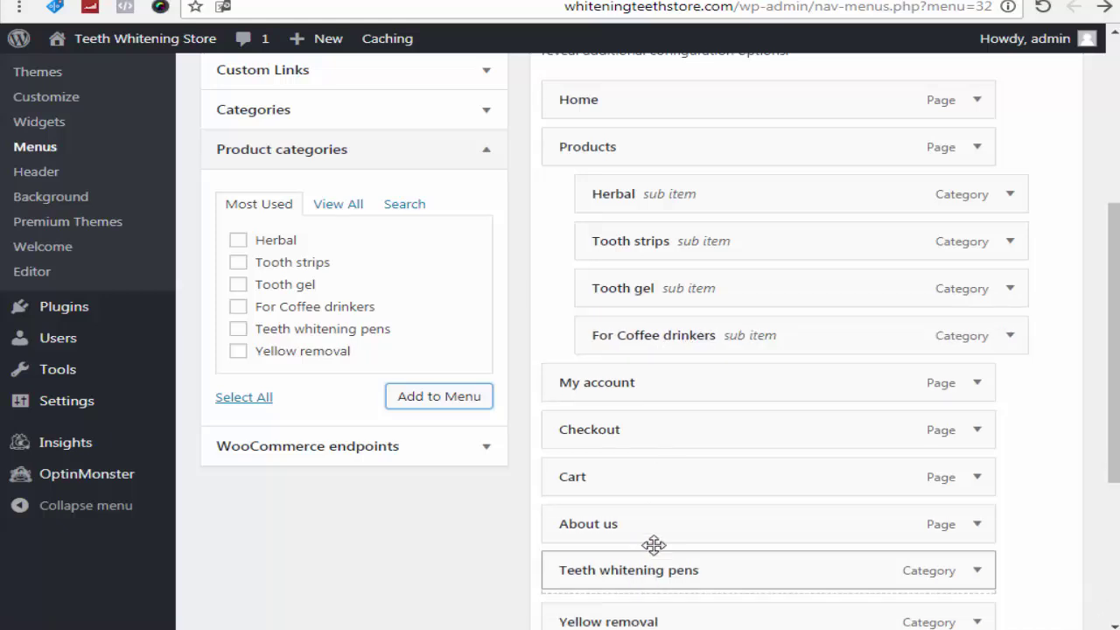
{"action": "left_click_drag", "start_coordinate": [652, 547], "coordinate": [688, 385]}
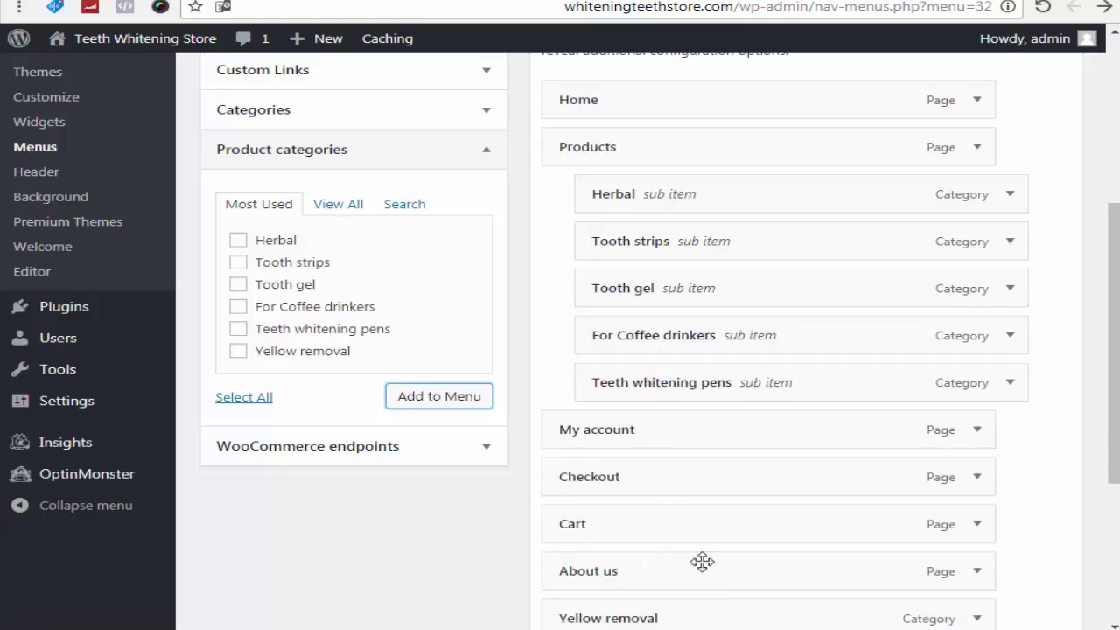
{"action": "left_click_drag", "start_coordinate": [700, 618], "coordinate": [720, 415]}
Review the complete menu structure from Home to About us and save the menu
{"action": "scroll", "coordinate": [946, 195], "scroll_direction": "up", "scroll_amount": 1}
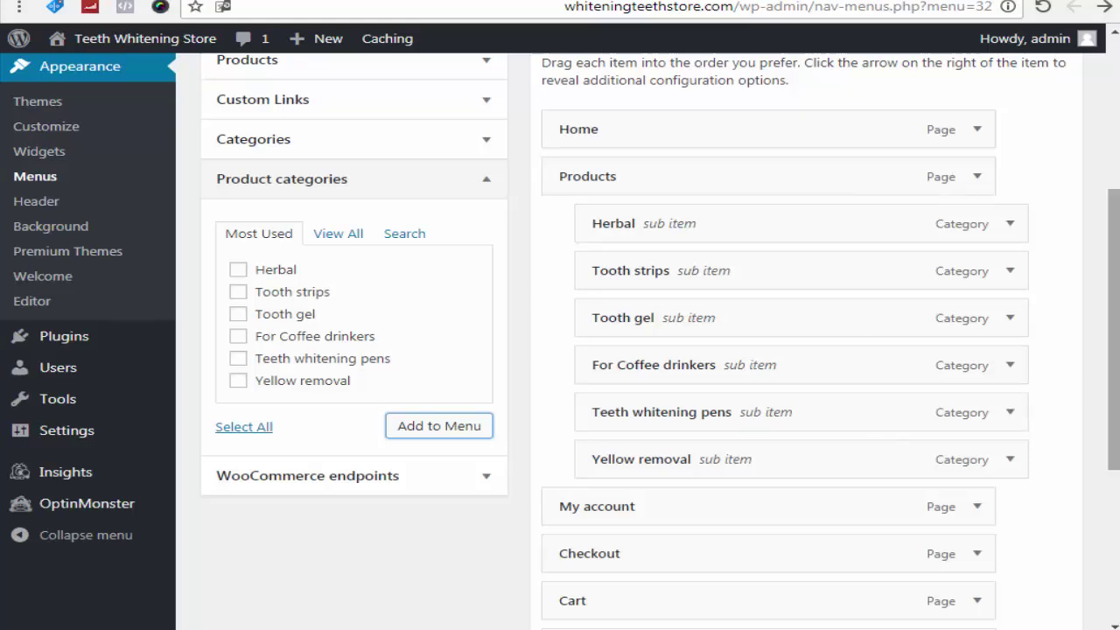
{"action": "scroll", "coordinate": [730, 495], "scroll_direction": "down", "scroll_amount": 1}
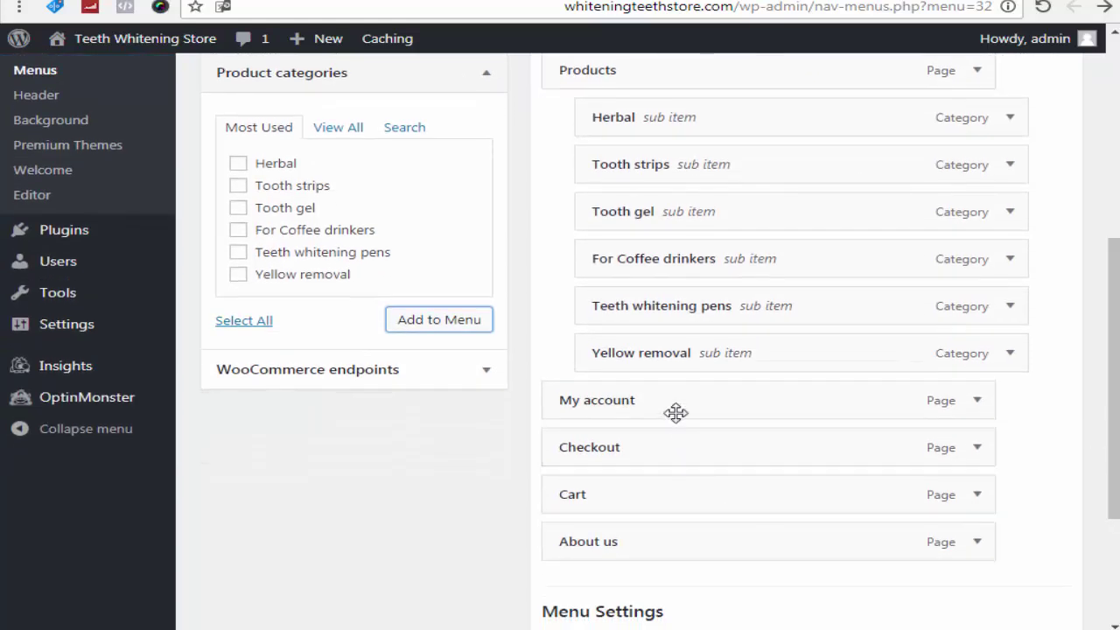
{"action": "scroll", "coordinate": [1101, 395], "scroll_direction": "up", "scroll_amount": 2}
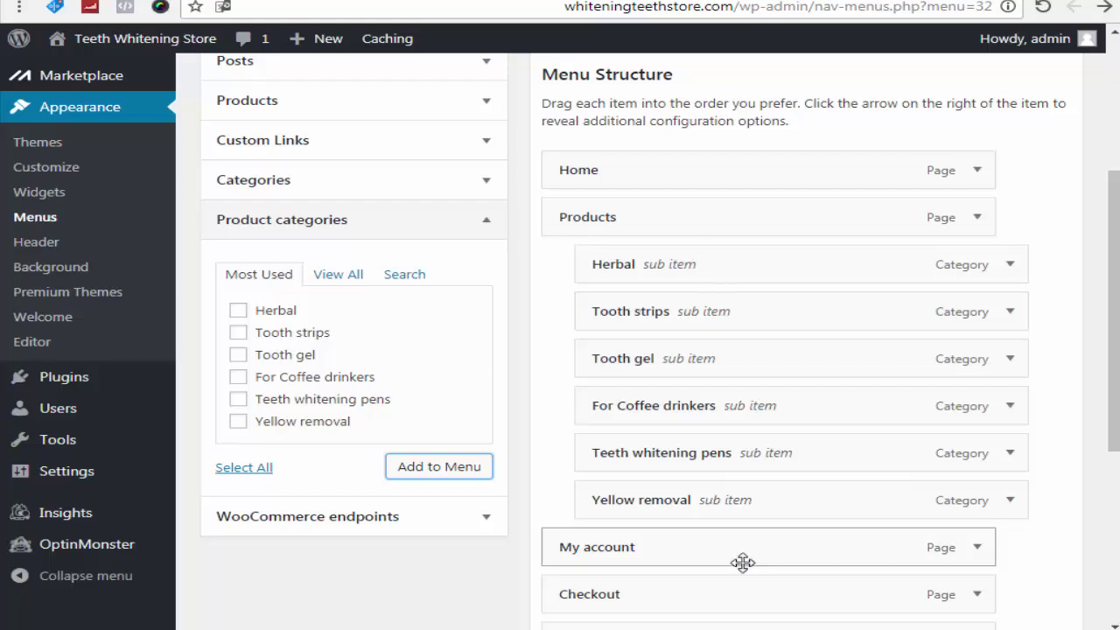
{"action": "left_click_drag", "start_coordinate": [1114, 368], "coordinate": [1114, 476]}
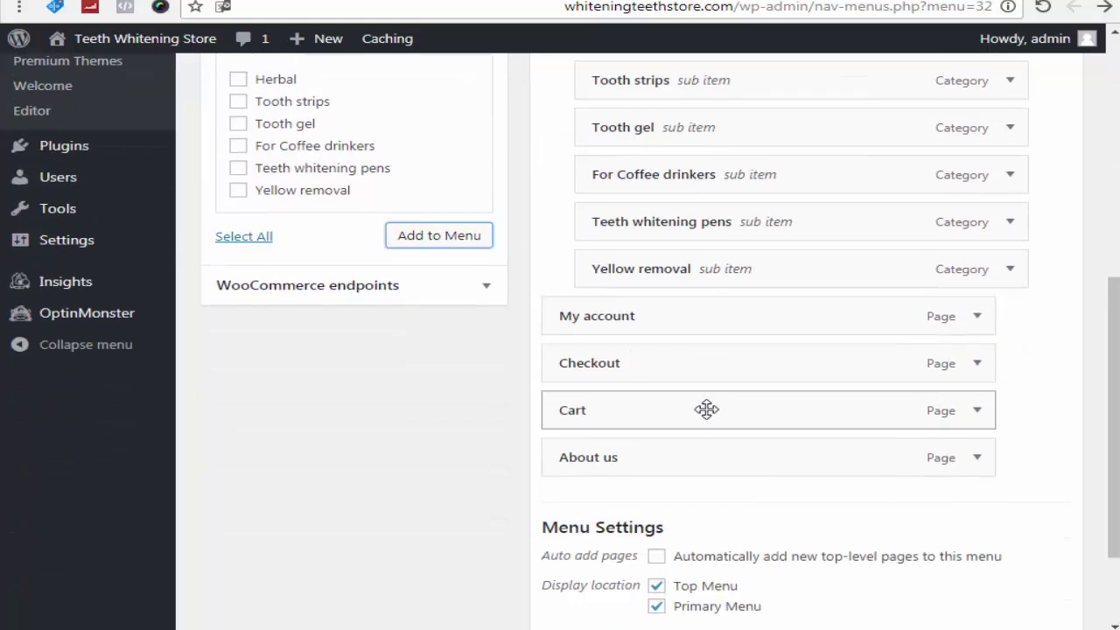
{"action": "scroll", "coordinate": [876, 368], "scroll_direction": "up", "scroll_amount": 3}
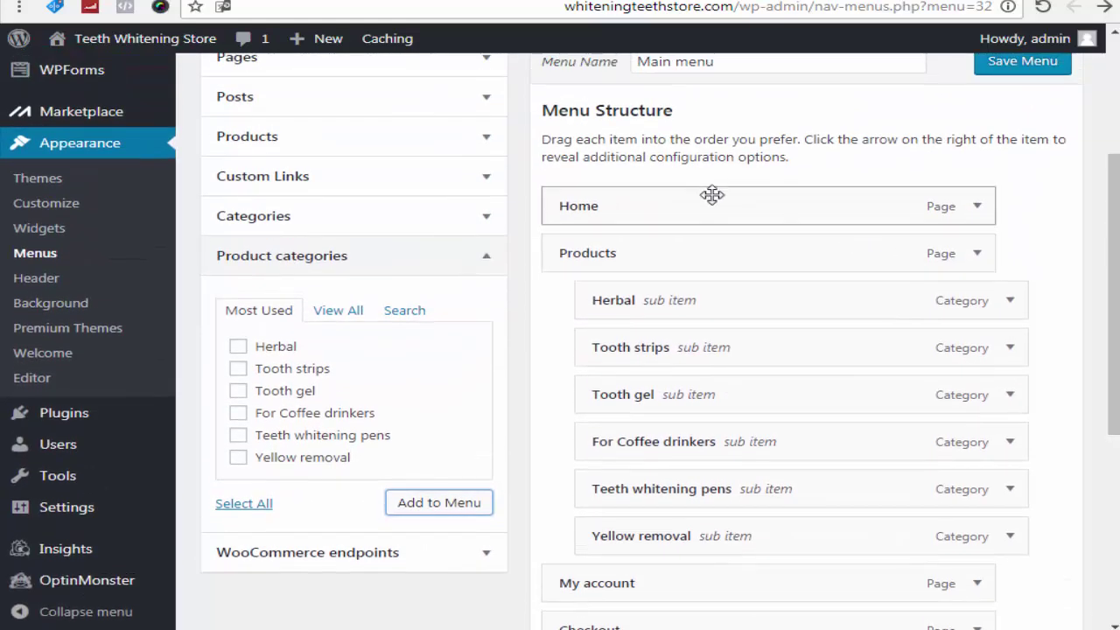
{"action": "scroll", "coordinate": [1093, 237], "scroll_direction": "down", "scroll_amount": 3}
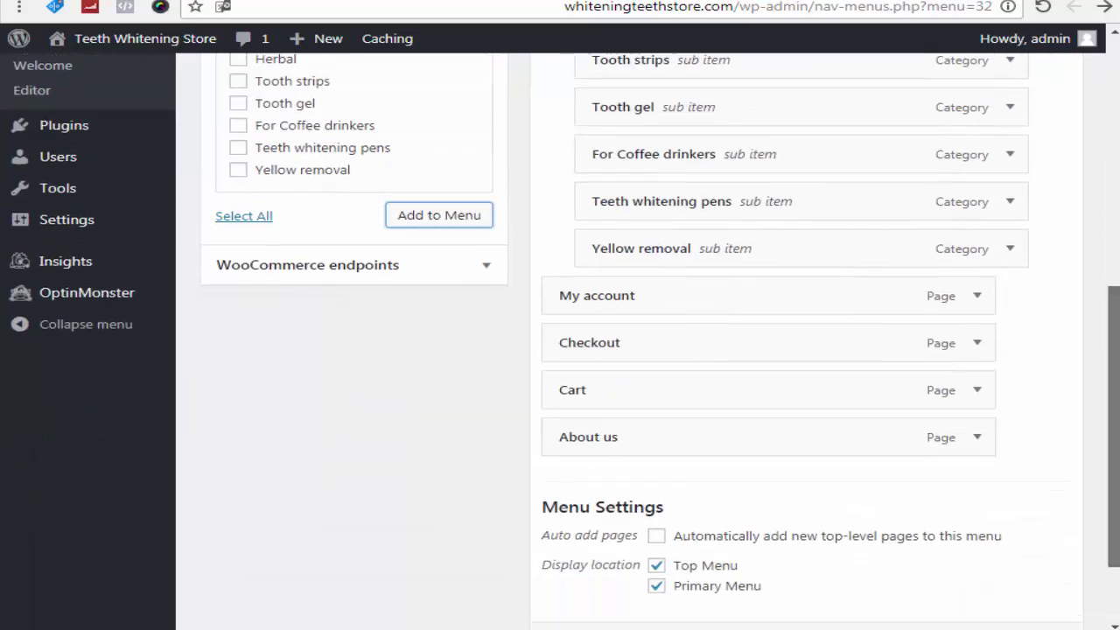
{"action": "scroll", "coordinate": [1039, 212], "scroll_direction": "up", "scroll_amount": 5}
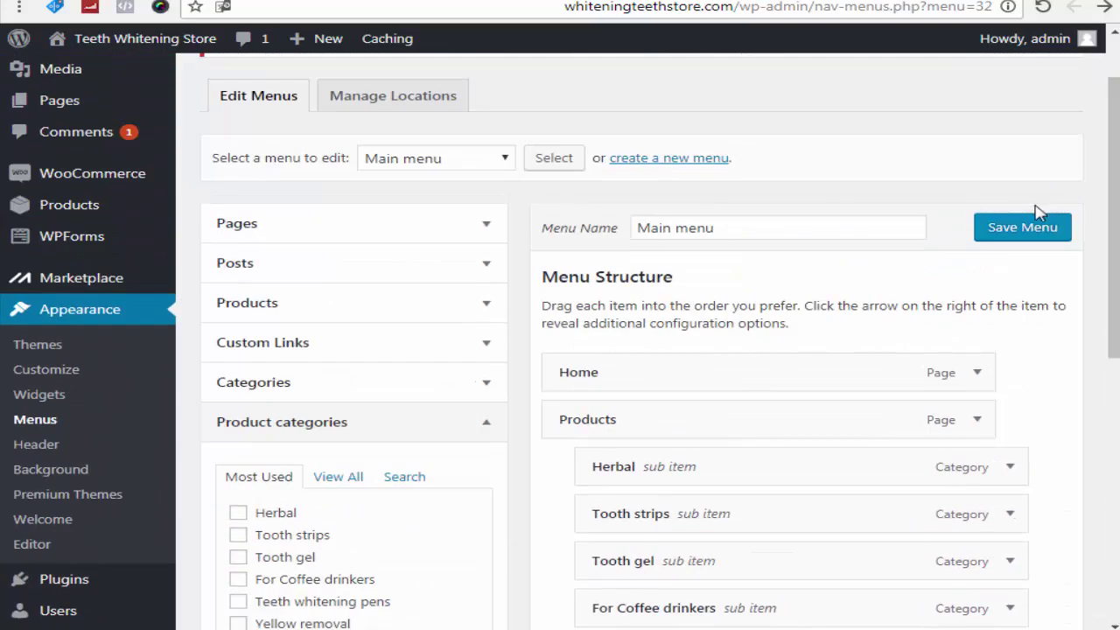
{"action": "left_click", "coordinate": [1033, 229]}
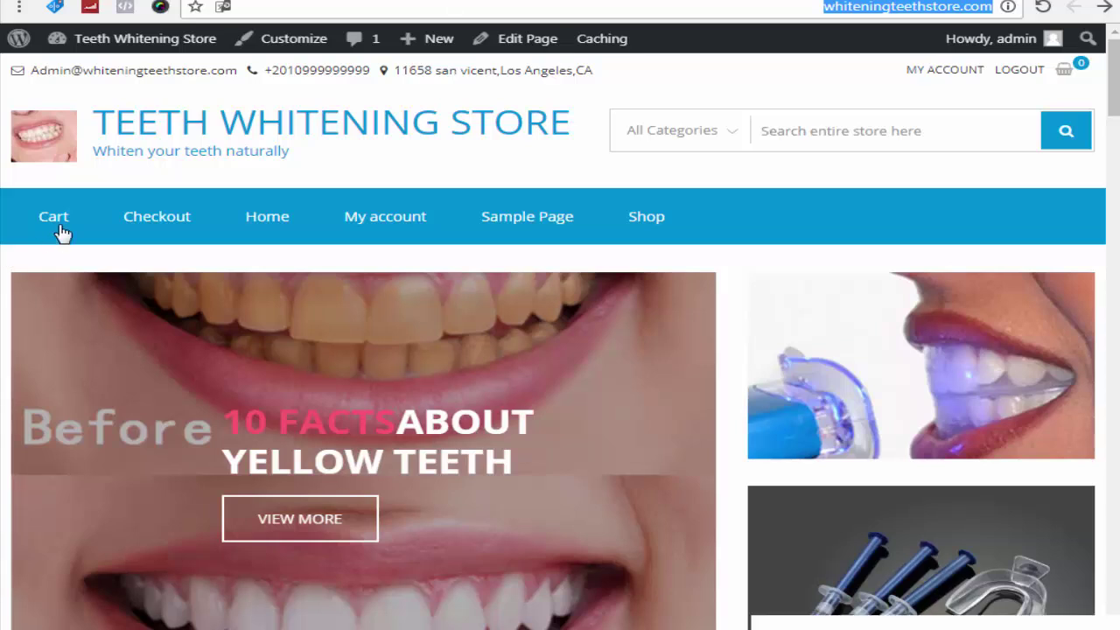
Reload the live home page, expand the Products navigation item, and open its Herbal and Tooth strips categories in new tabs
{"action": "key", "text": "Return"}
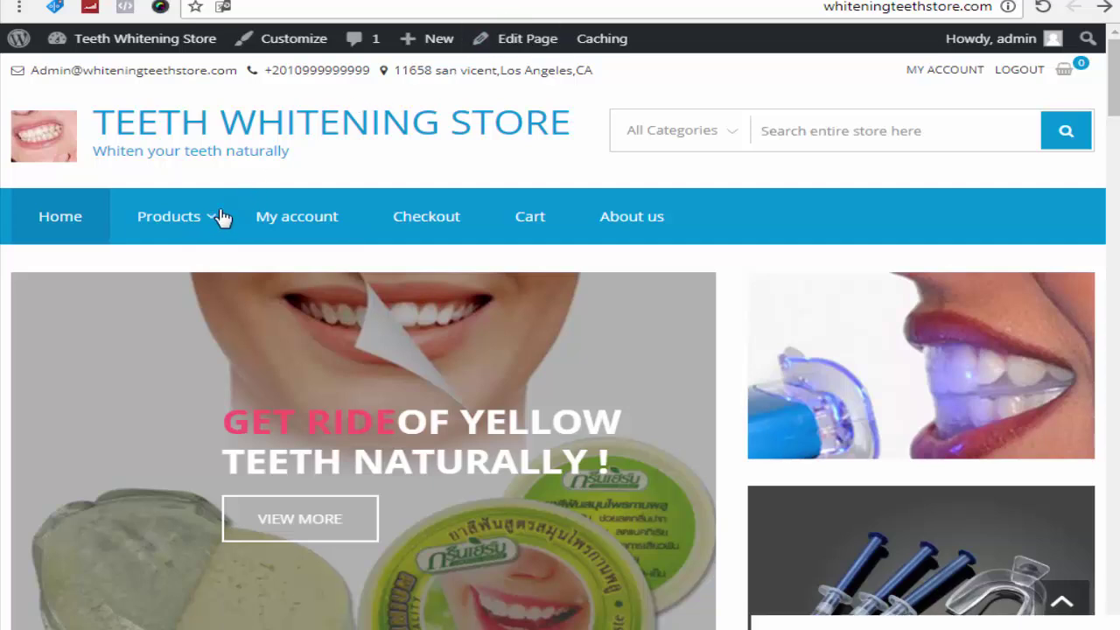
{"action": "mouse_move", "coordinate": [207, 228]}
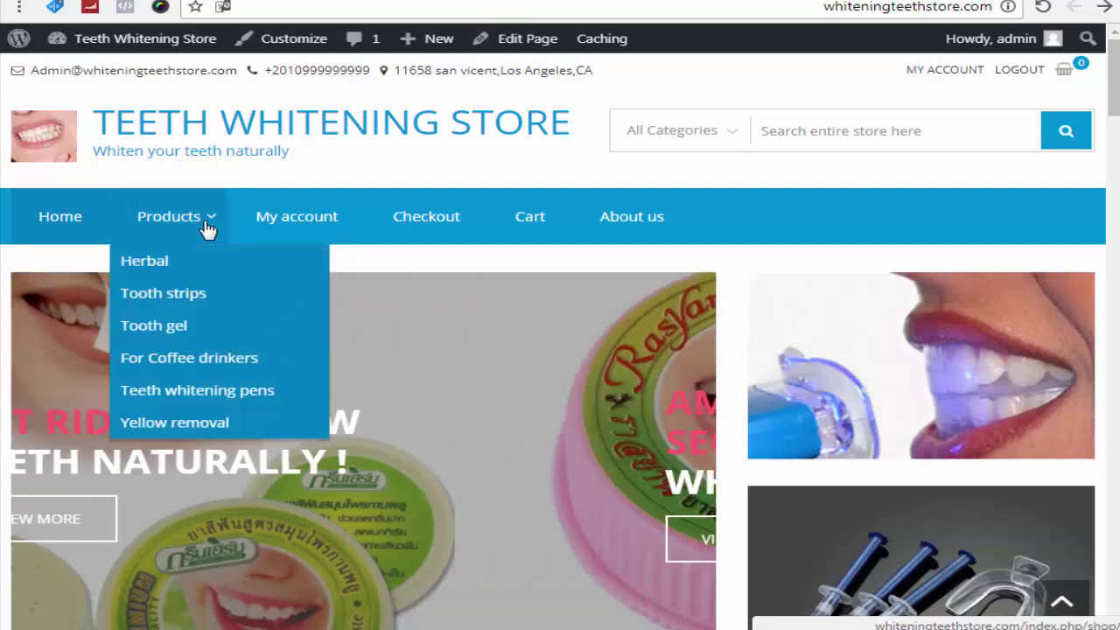
{"action": "right_click", "coordinate": [151, 276]}
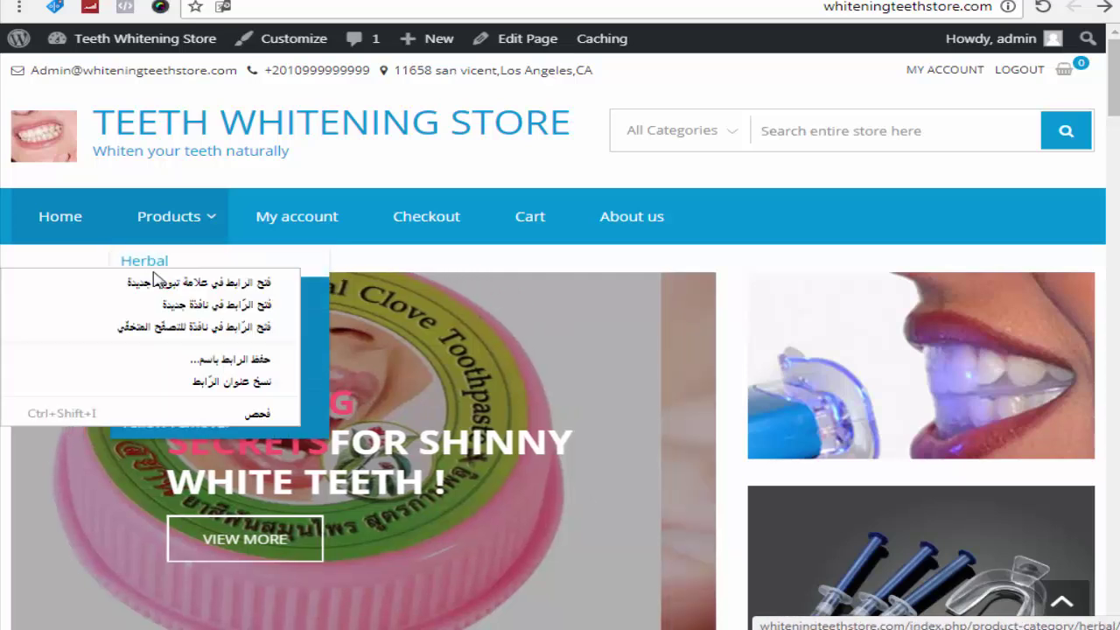
{"action": "key", "text": "Escape"}
{"action": "right_click", "coordinate": [160, 295]}
{"action": "left_click", "coordinate": [171, 308]}
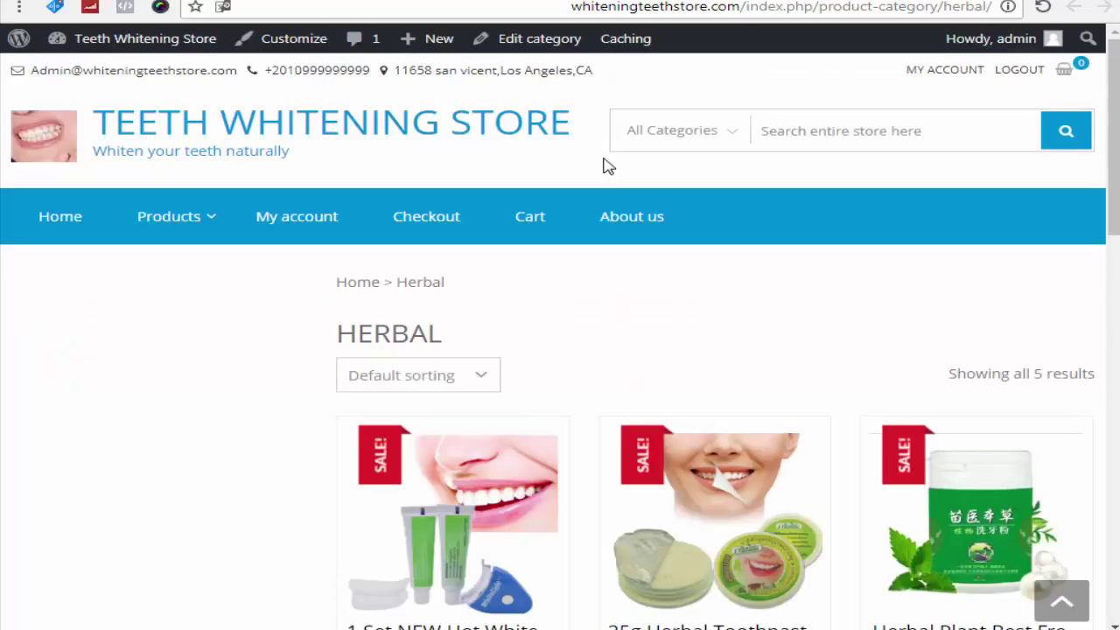
Check the products listed on the Herbal and Tooth strips category pages and return to the store's home page
{"action": "scroll", "coordinate": [609, 166], "scroll_direction": "down", "scroll_amount": 1}
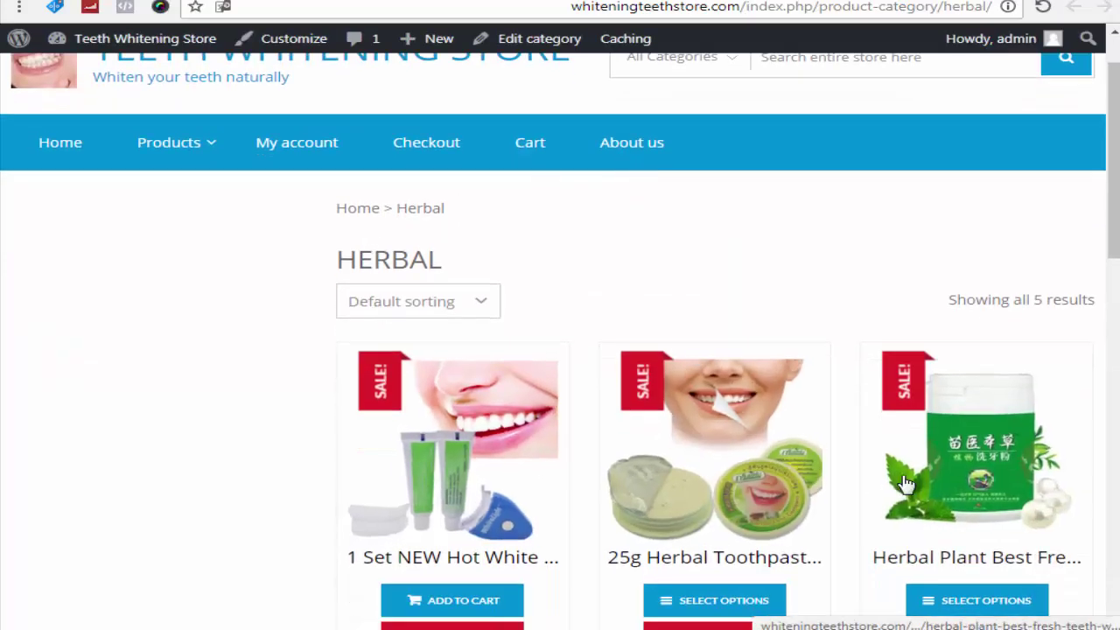
{"action": "key", "text": "ctrl+Tab"}
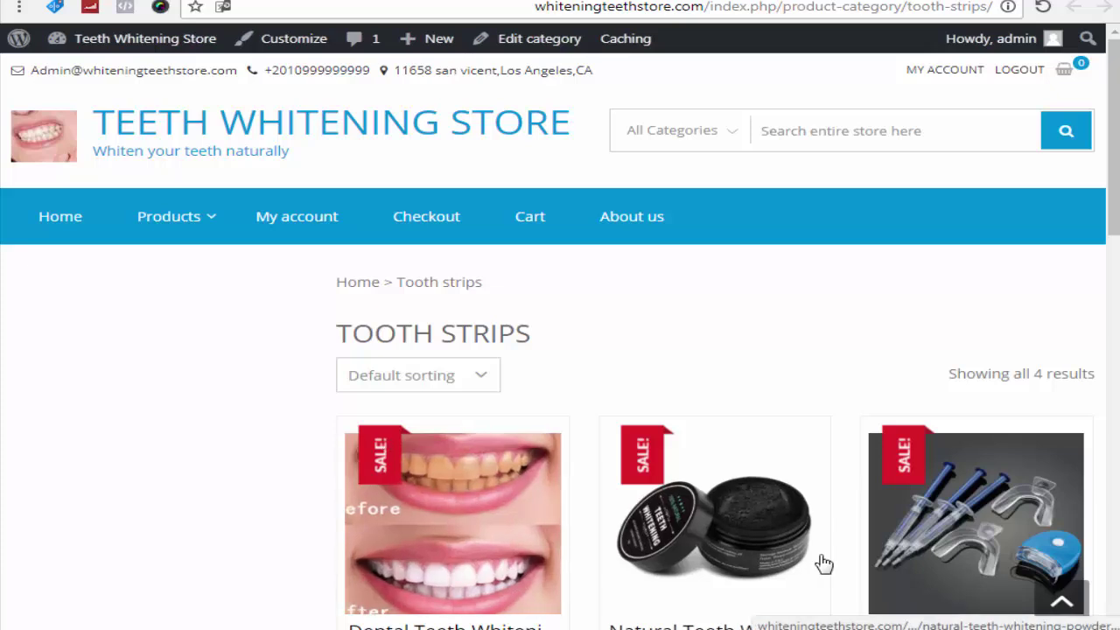
{"action": "key", "text": "ctrl+Tab"}
{"action": "key", "text": "ctrl+Tab"}
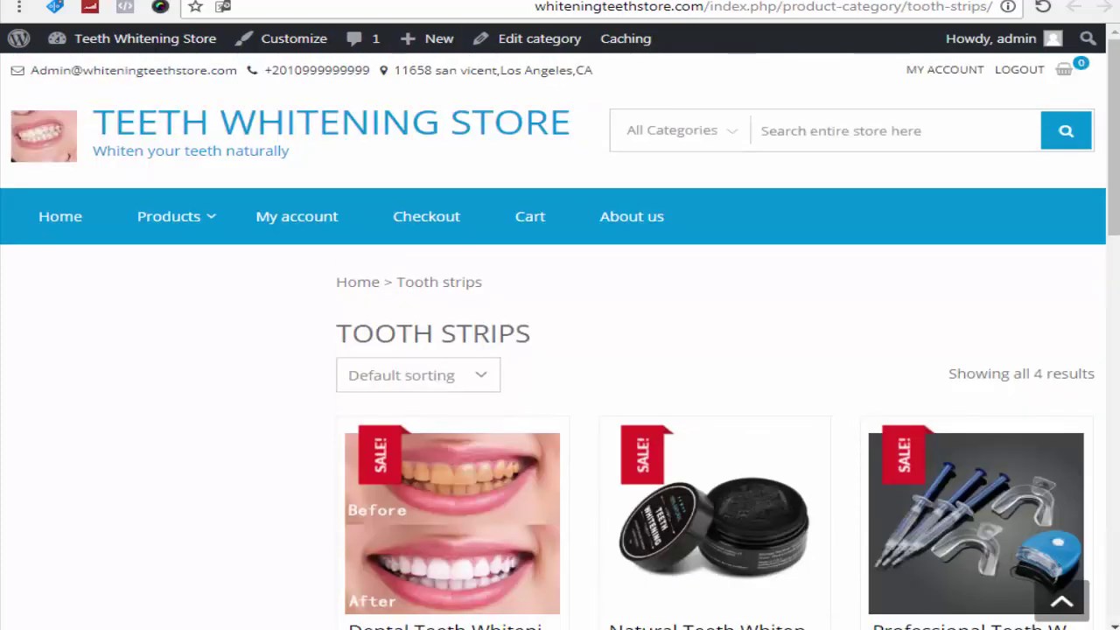
{"action": "key", "text": "ctrl+Tab"}
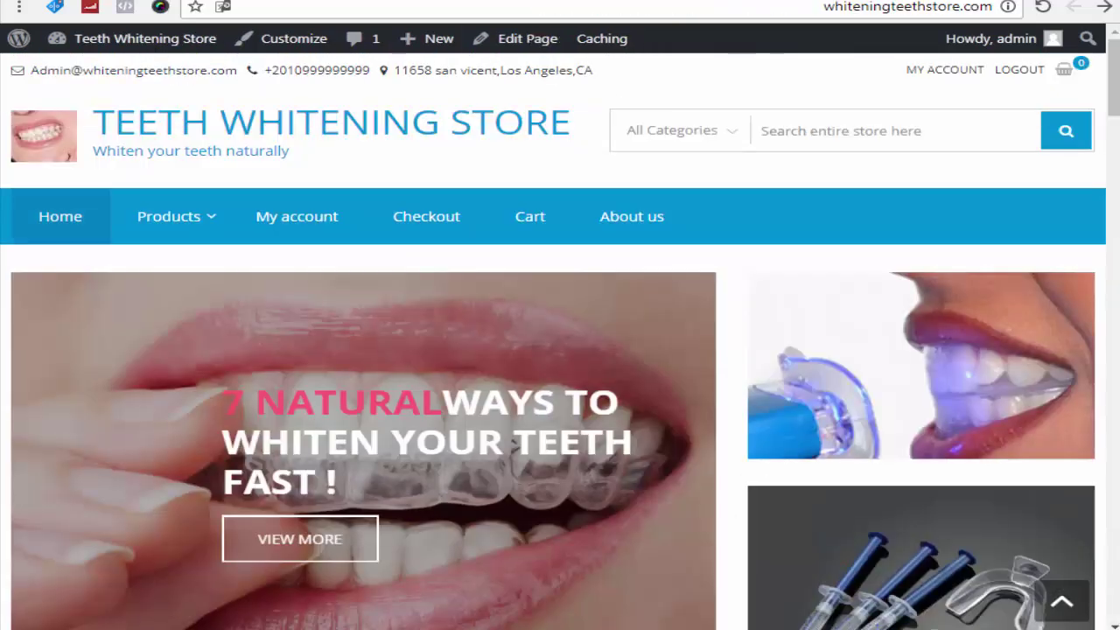
{"action": "key", "text": "ctrl+Tab"}
{"action": "key", "text": "ctrl+shift+Tab"}
{"action": "mouse_move", "coordinate": [206, 227]}
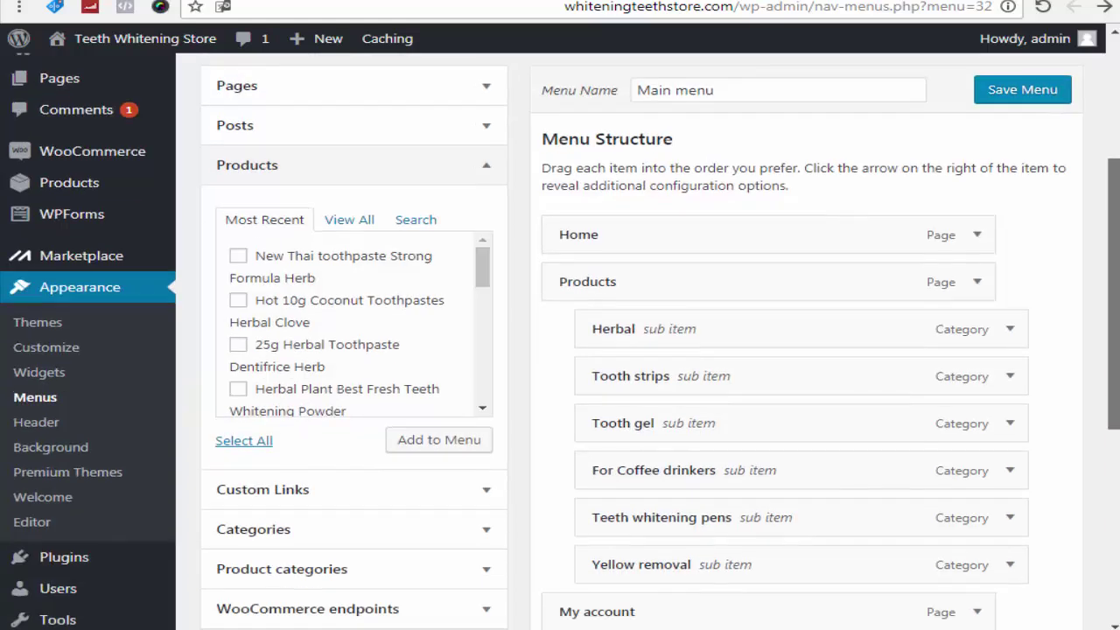
Add the New Thai toothpaste, Hot 10g Coconut, 25g Herbal Toothpaste and Herbal Plant products to Main menu, dismissing the driver update popup
{"action": "scroll", "coordinate": [543, 351], "scroll_direction": "down", "scroll_amount": 1}
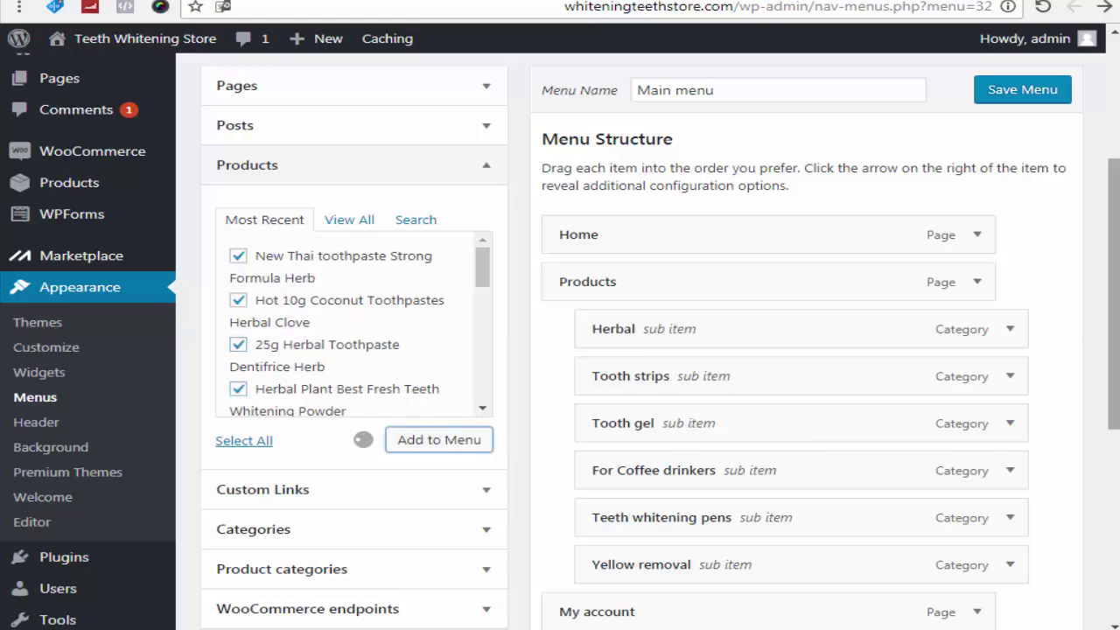
{"action": "scroll", "coordinate": [1112, 263], "scroll_direction": "down", "scroll_amount": 5}
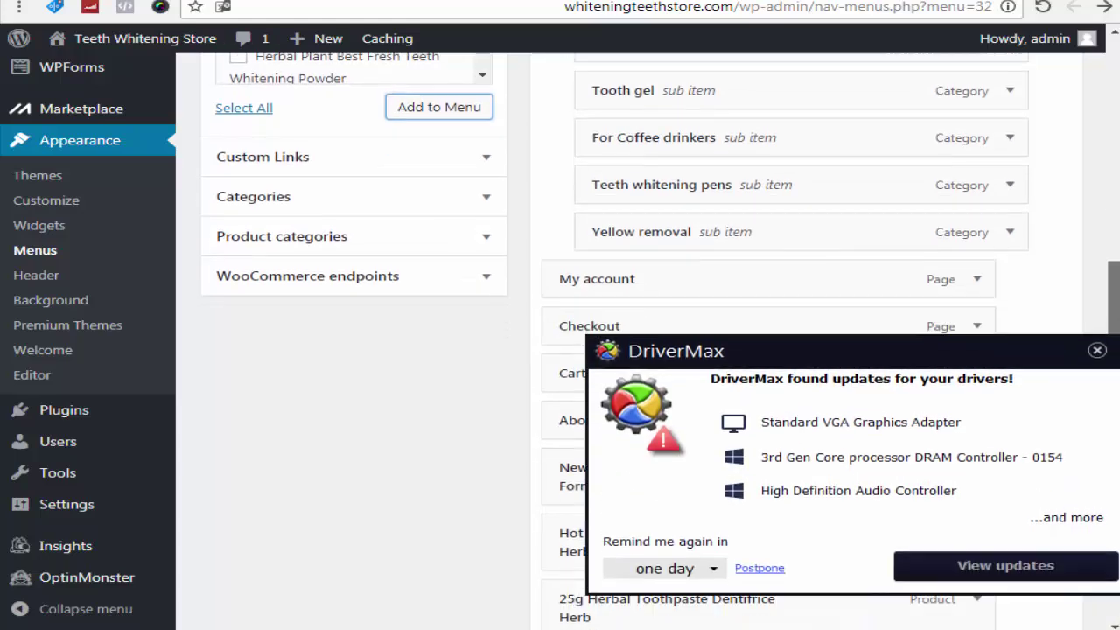
{"action": "left_click", "coordinate": [1098, 391]}
{"action": "scroll", "coordinate": [1113, 377], "scroll_direction": "down", "scroll_amount": 1}
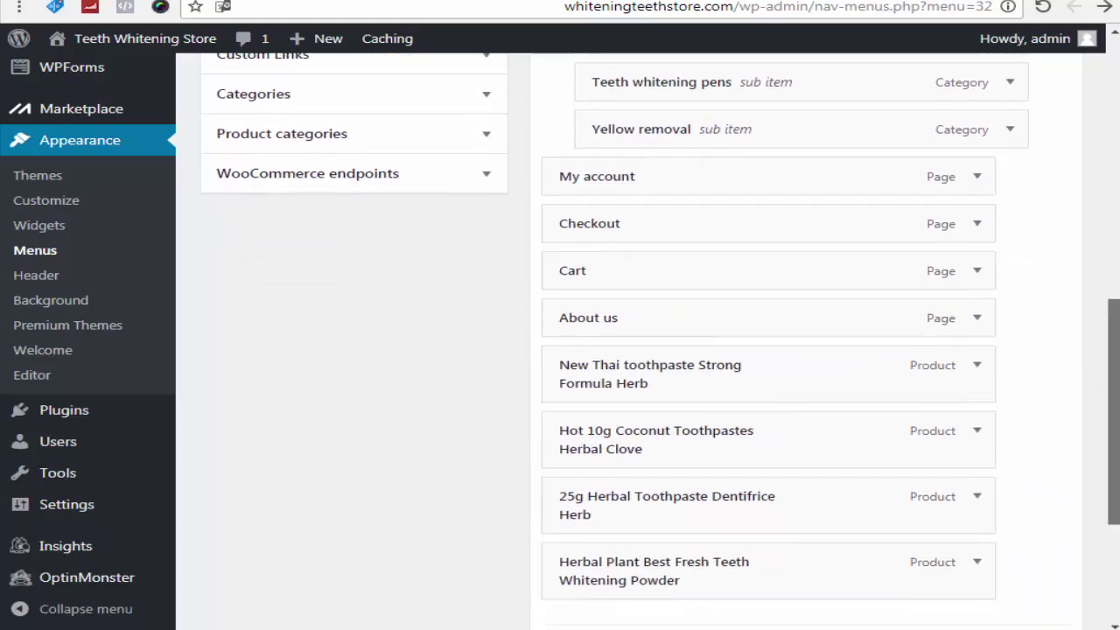
{"action": "scroll", "coordinate": [1116, 374], "scroll_direction": "up", "scroll_amount": 2}
{"action": "scroll", "coordinate": [1116, 375], "scroll_direction": "up", "scroll_amount": 2}
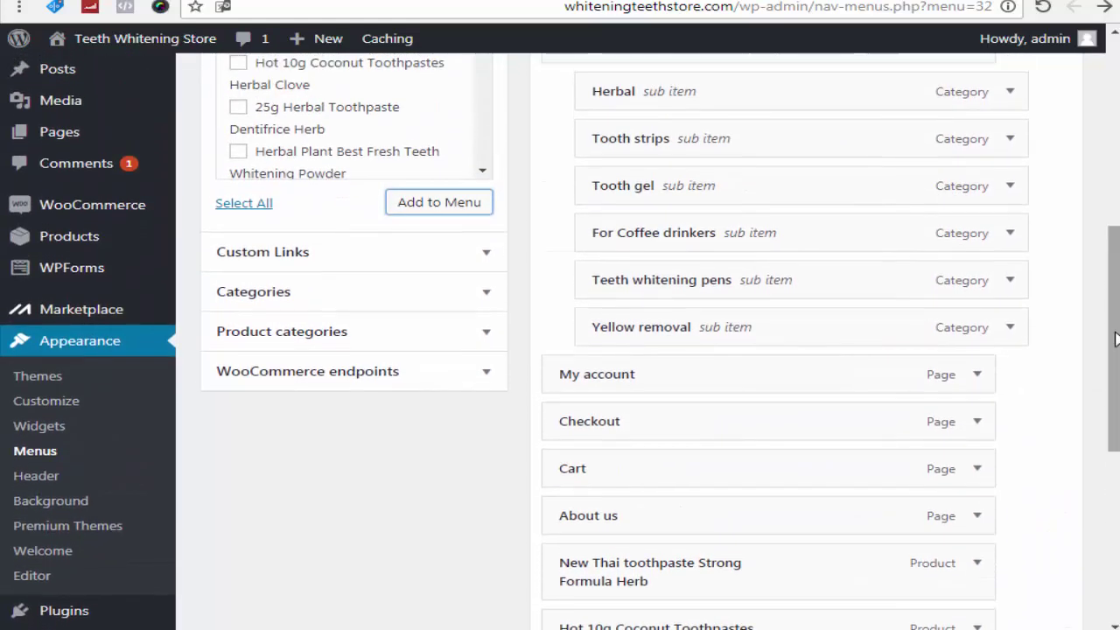
Nest New Thai toothpaste Strong Formula Herb and Hot 10g Coconut Toothpastes Herbal Clove as sub items under Herbal
{"action": "left_click_drag", "start_coordinate": [668, 565], "coordinate": [740, 143]}
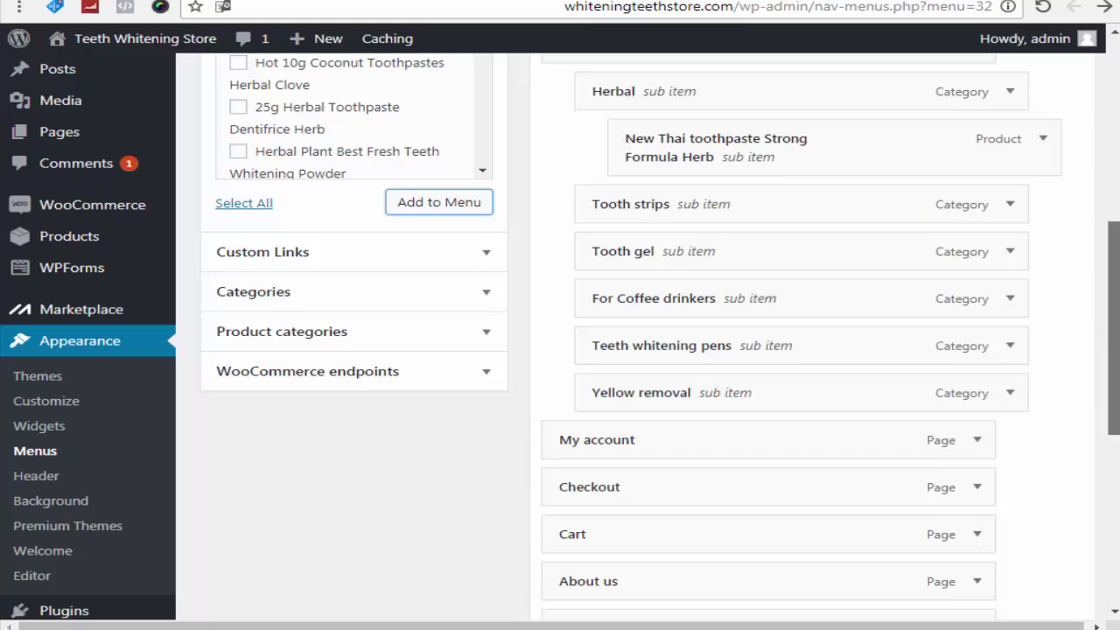
{"action": "left_click_drag", "start_coordinate": [1113, 332], "coordinate": [1114, 355]}
{"action": "left_click_drag", "start_coordinate": [660, 586], "coordinate": [741, 149]}
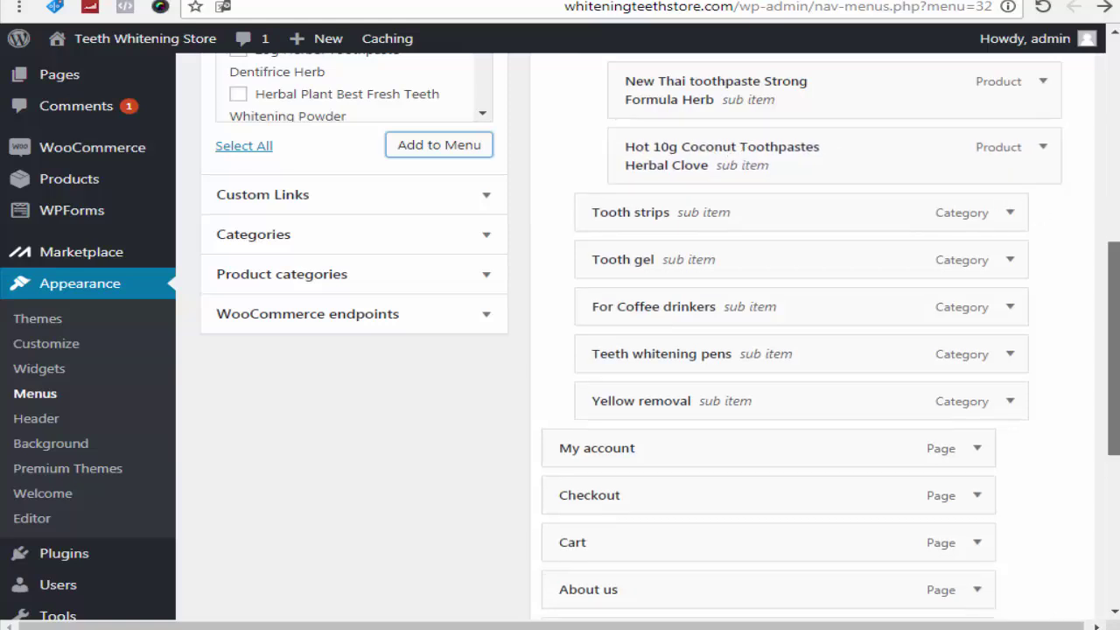
{"action": "scroll", "coordinate": [771, 431], "scroll_direction": "up", "scroll_amount": 3}
{"action": "mouse_move", "coordinate": [725, 401]}
{"action": "left_mouse_down"}
{"action": "mouse_move", "coordinate": [796, 405]}
{"action": "mouse_move", "coordinate": [696, 402]}
{"action": "mouse_move", "coordinate": [672, 421]}
{"action": "mouse_move", "coordinate": [707, 402]}
{"action": "left_mouse_up"}
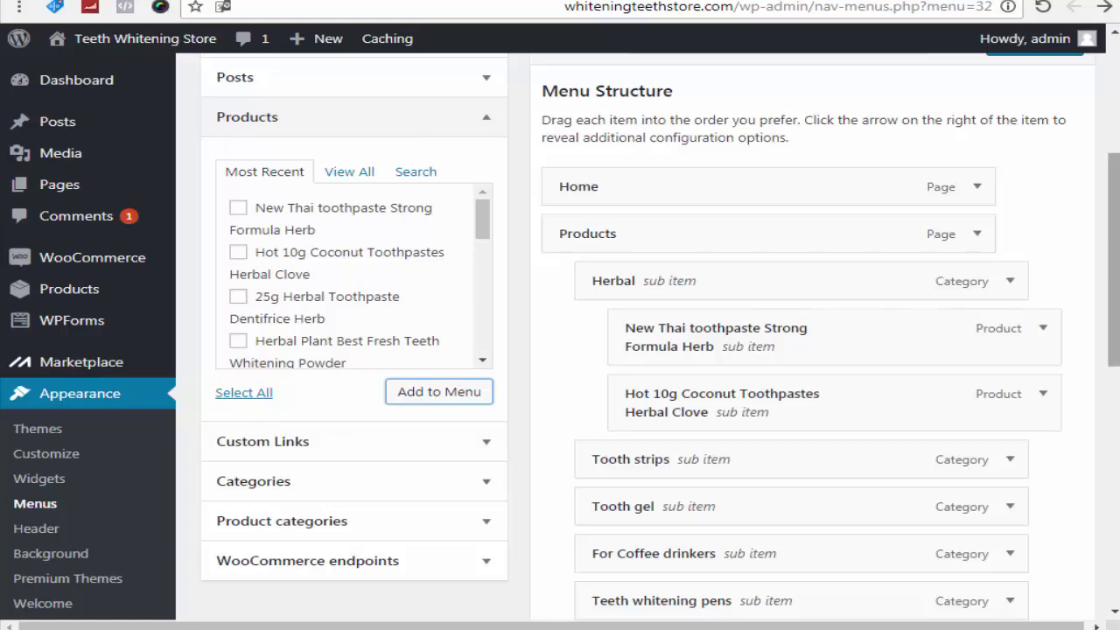
Nest 25g Herbal Toothpaste Dentifrice Herb and Herbal Plant Best Fresh Teeth Whitening Powder under Herbal, below the other two products
{"action": "scroll", "coordinate": [726, 297], "scroll_direction": "down", "scroll_amount": 6}
{"action": "scroll", "coordinate": [778, 486], "scroll_direction": "up", "scroll_amount": 1}
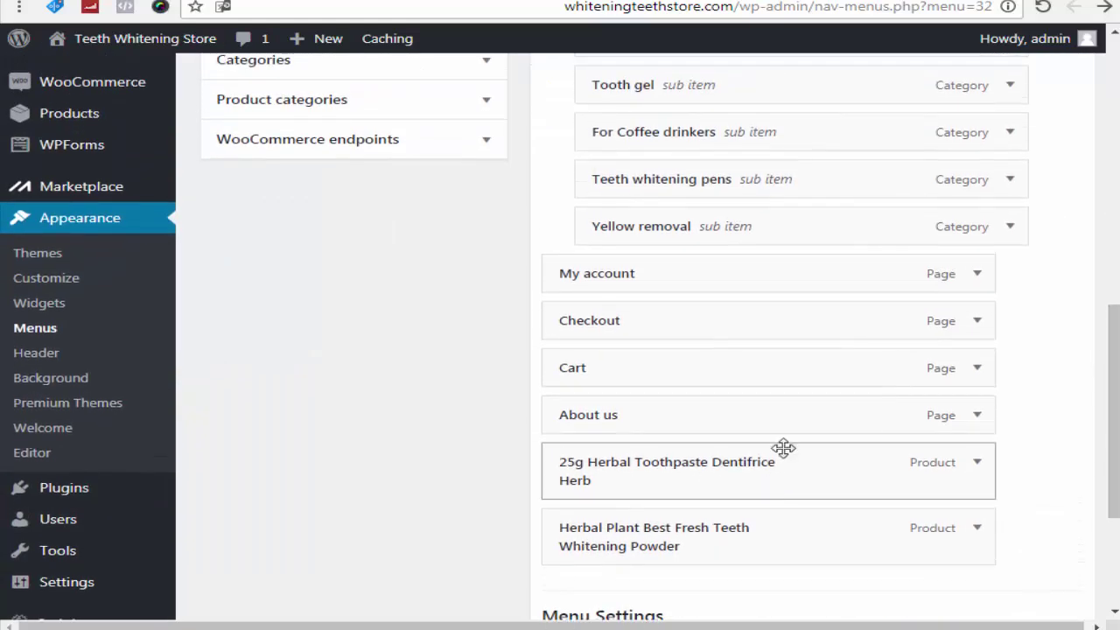
{"action": "scroll", "coordinate": [779, 472], "scroll_direction": "up", "scroll_amount": 1}
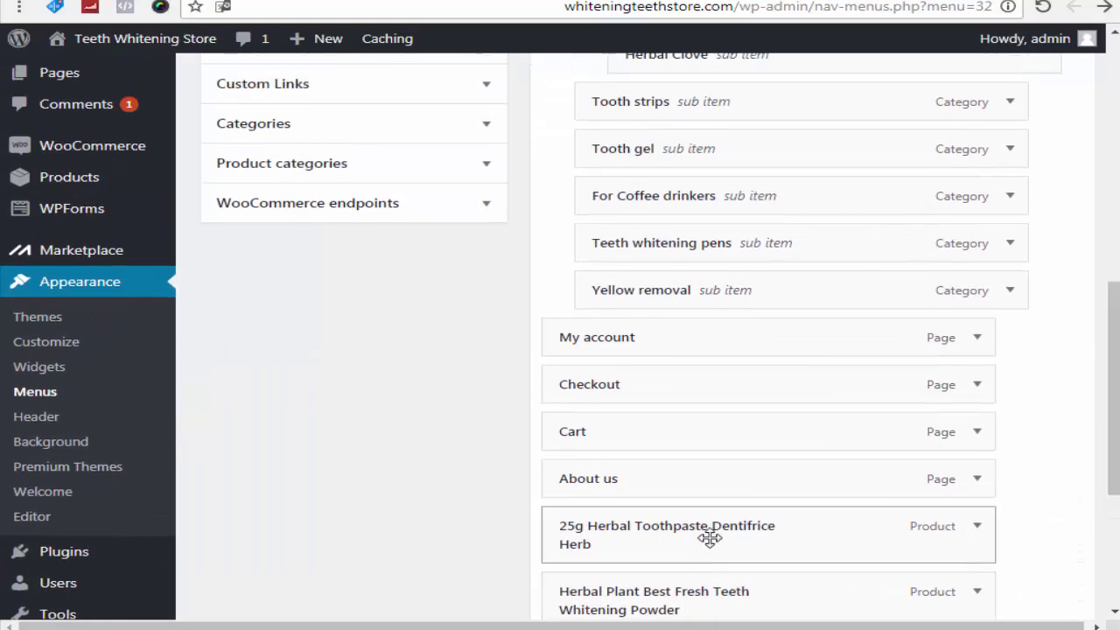
{"action": "left_click_drag", "start_coordinate": [710, 538], "coordinate": [790, 115]}
{"action": "left_click_drag", "start_coordinate": [651, 596], "coordinate": [727, 168]}
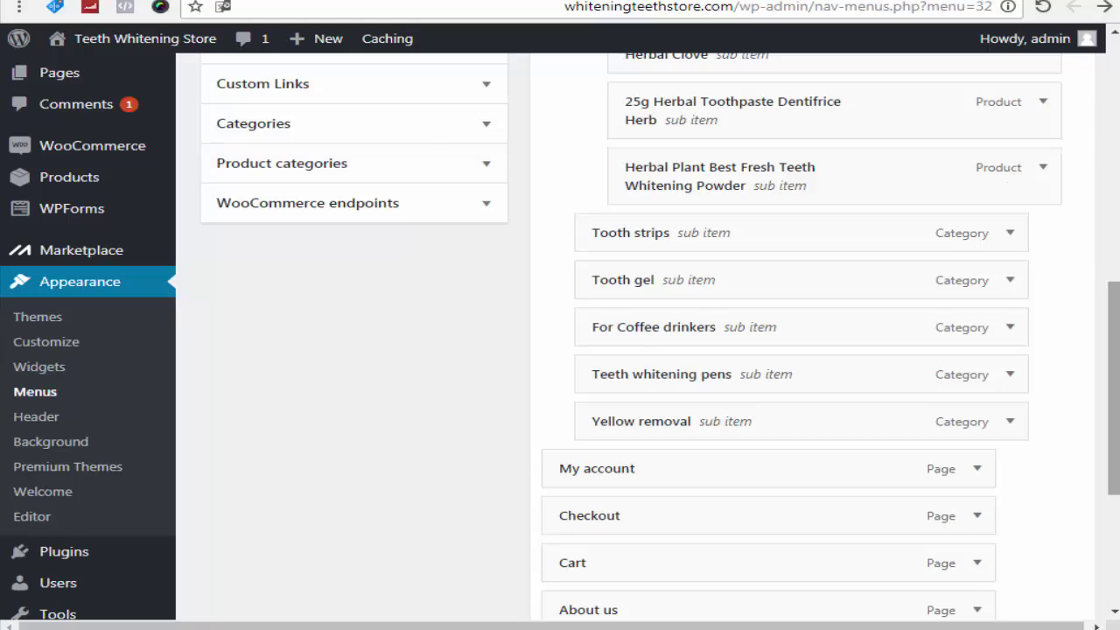
Review the four products nested under Herbal and save the menu
{"action": "scroll", "coordinate": [887, 161], "scroll_direction": "up", "scroll_amount": 3}
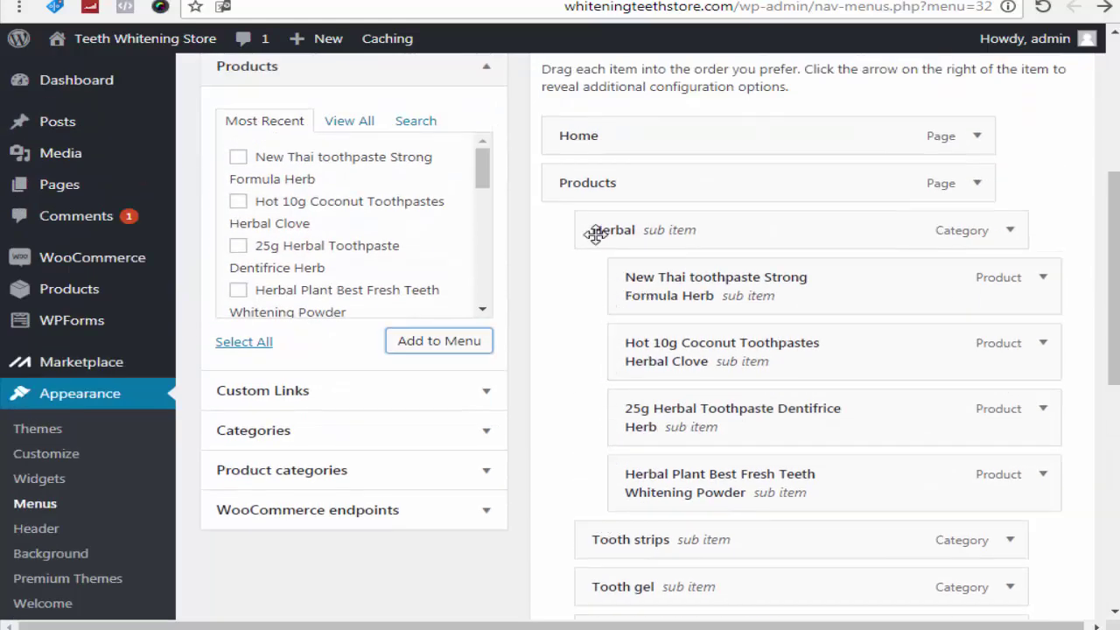
{"action": "scroll", "coordinate": [1118, 112], "scroll_direction": "up", "scroll_amount": 4}
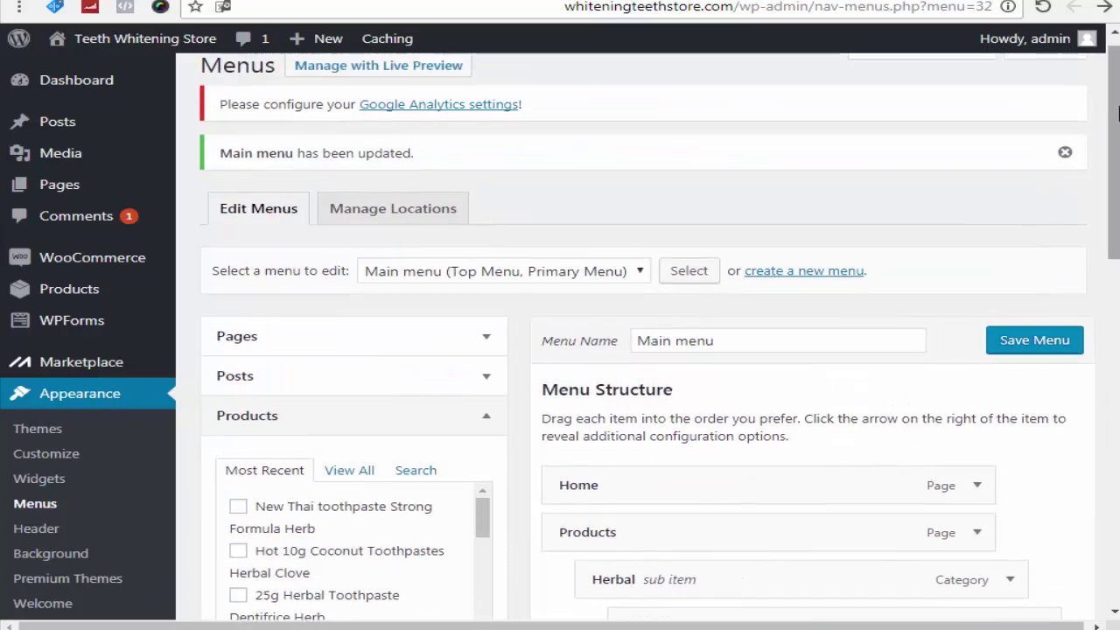
{"action": "left_click", "coordinate": [1024, 346]}
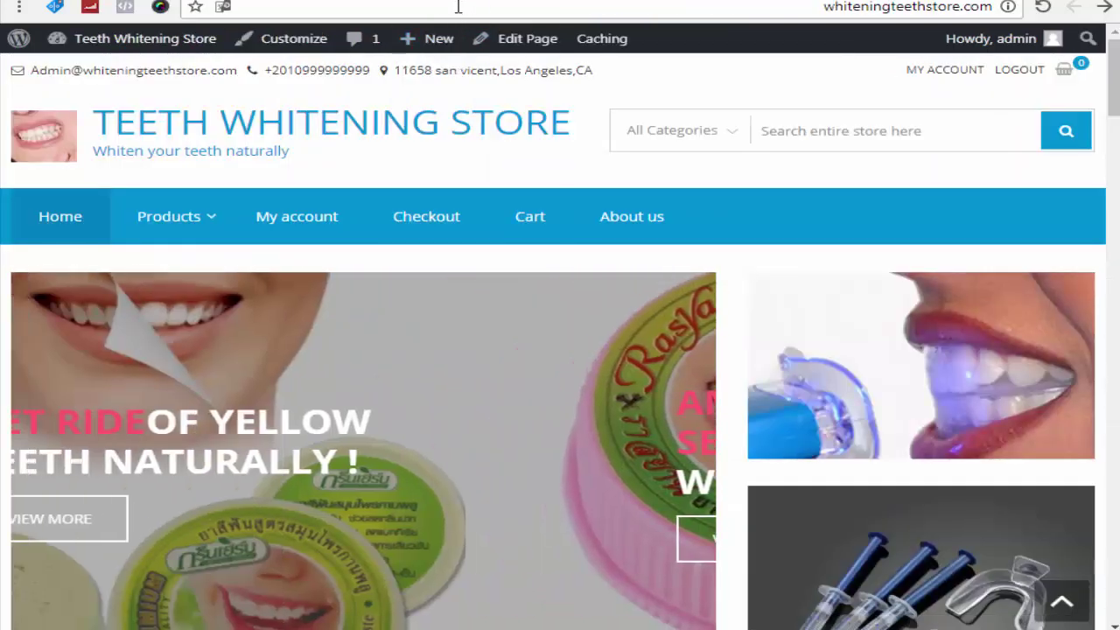
Reload the store's live home page and inspect the Products navigation item and its Herbal category
{"action": "left_click", "coordinate": [457, 7]}
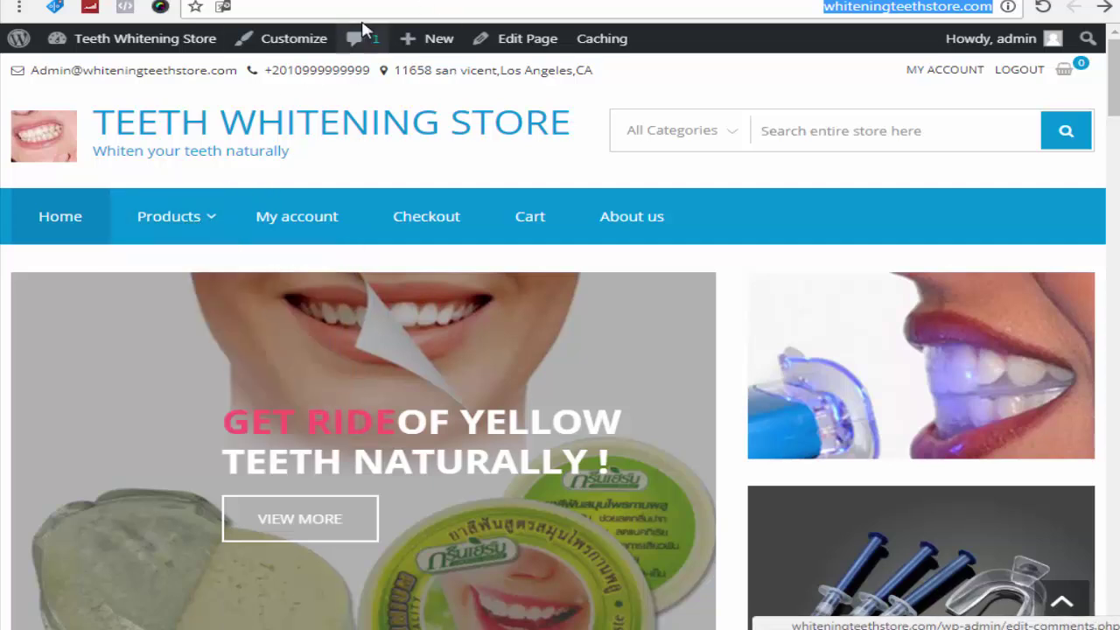
{"action": "key", "text": "Return"}
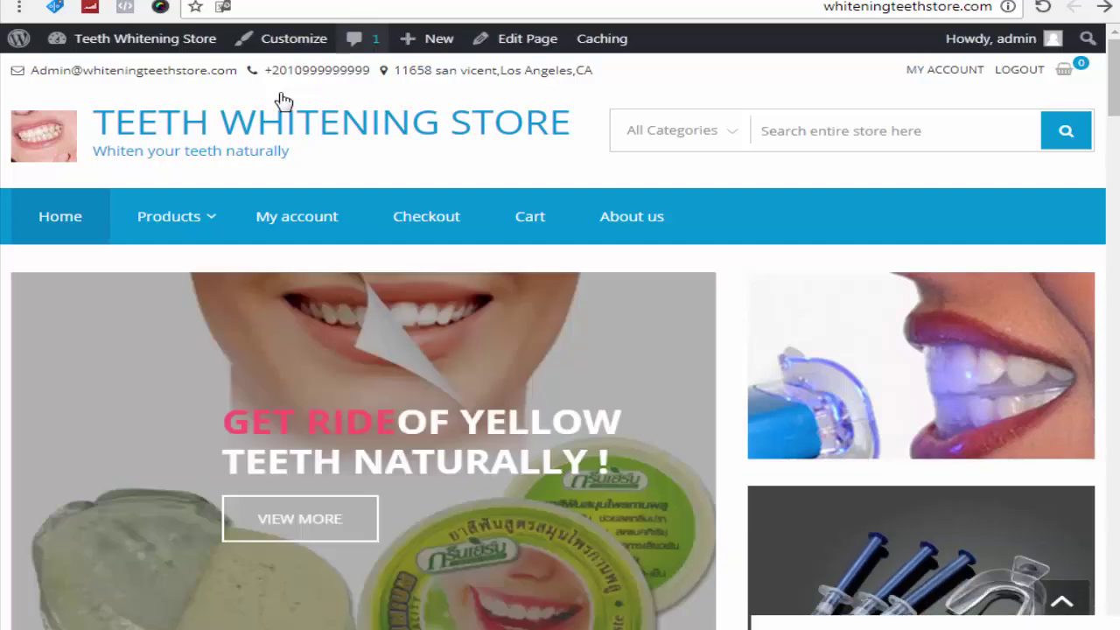
{"action": "mouse_move", "coordinate": [220, 232]}
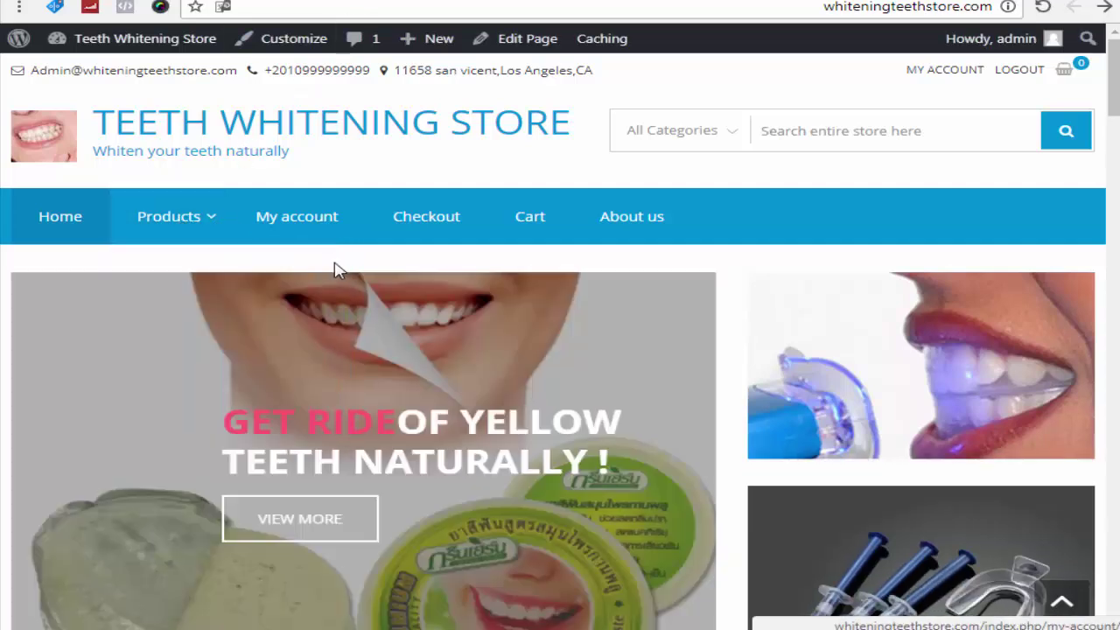
{"action": "mouse_move", "coordinate": [162, 262]}
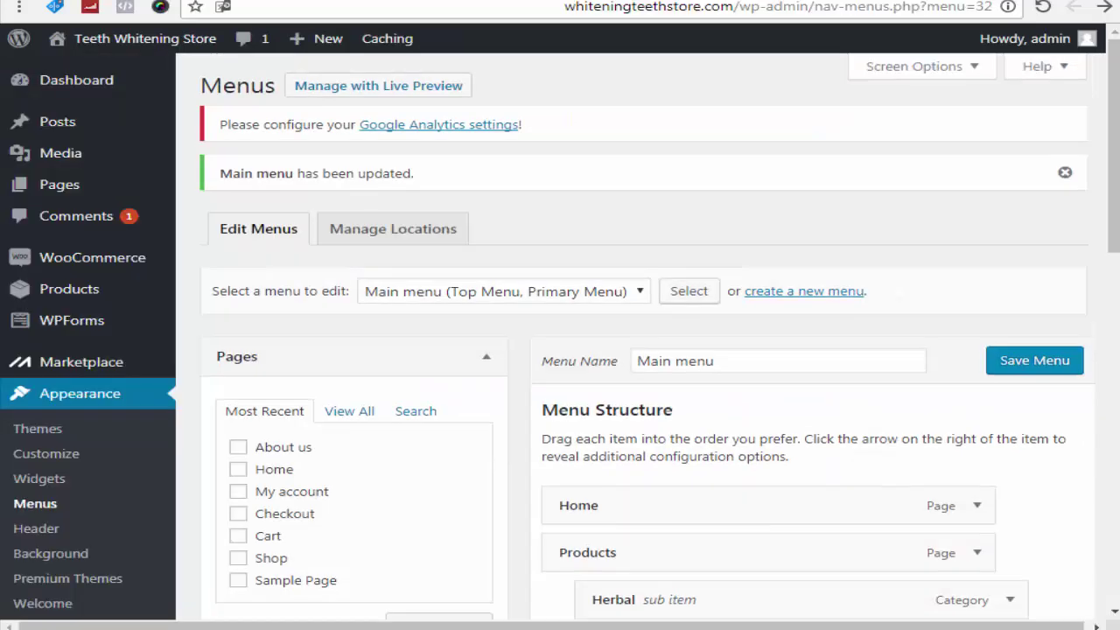
Compare the product list and Herbal sub items in the menu editor with the Herbal submenu under Products on the live site
{"action": "scroll", "coordinate": [582, 298], "scroll_direction": "down", "scroll_amount": 4}
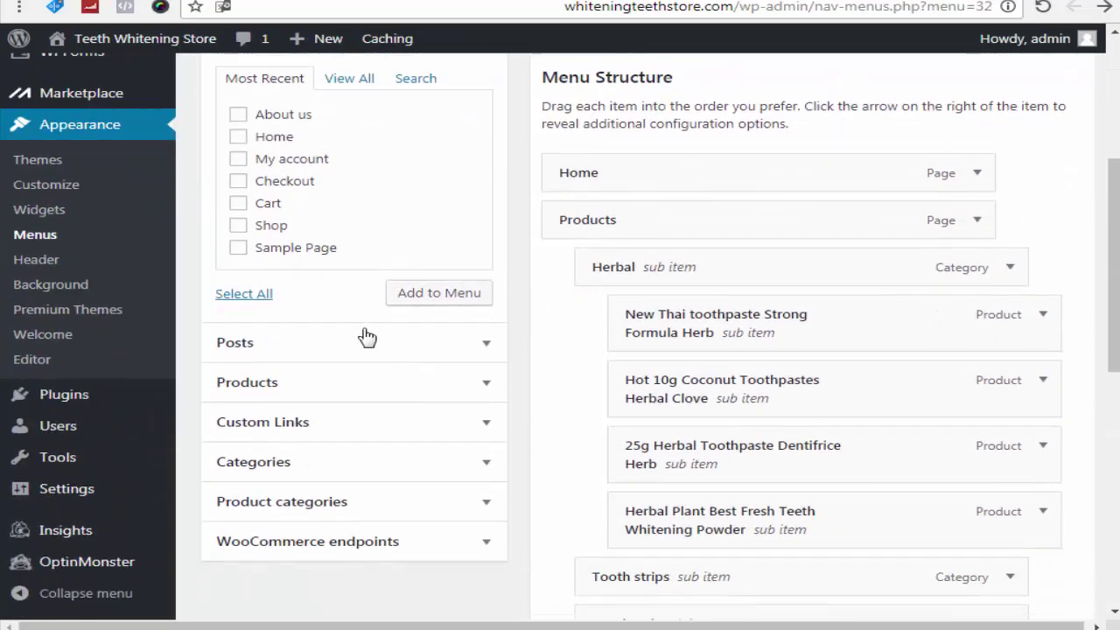
{"action": "left_click", "coordinate": [479, 383]}
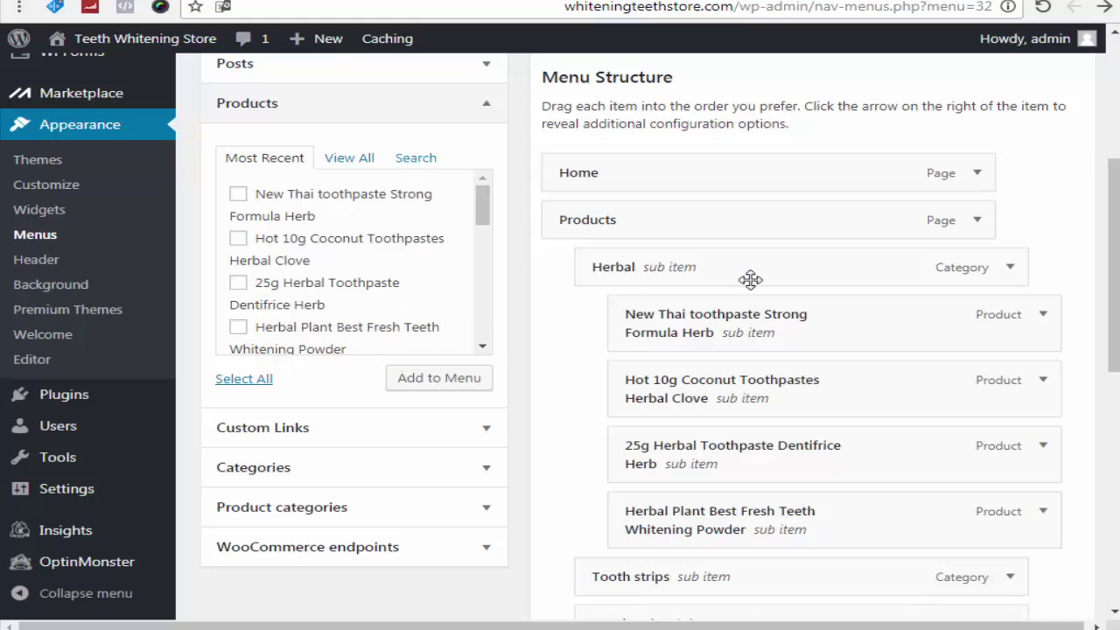
{"action": "scroll", "coordinate": [839, 361], "scroll_direction": "down", "scroll_amount": 3}
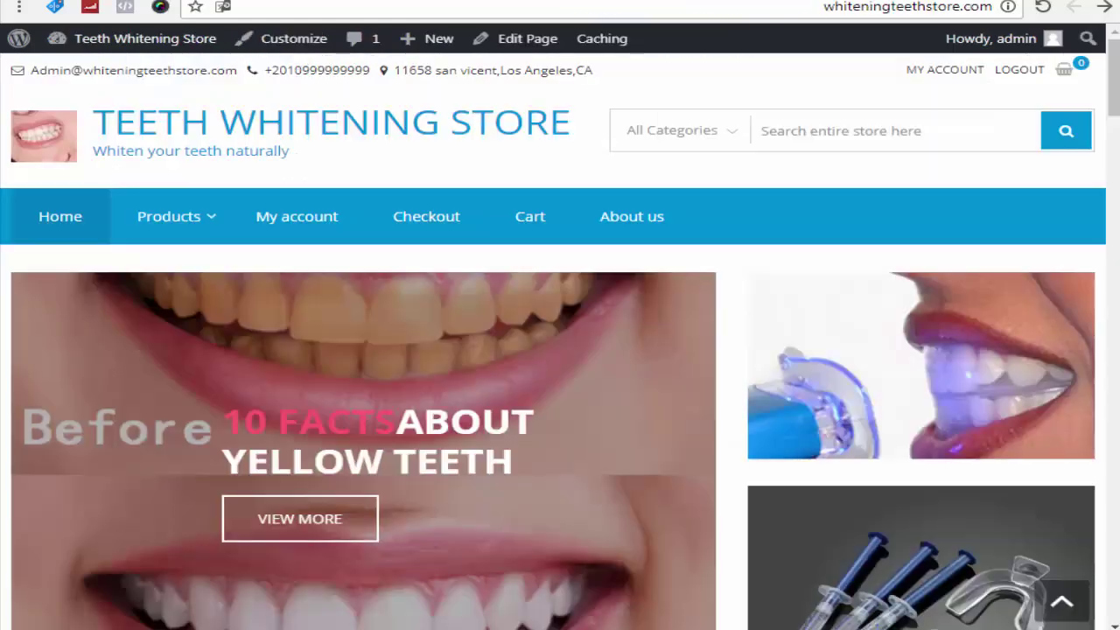
{"action": "mouse_move", "coordinate": [179, 216]}
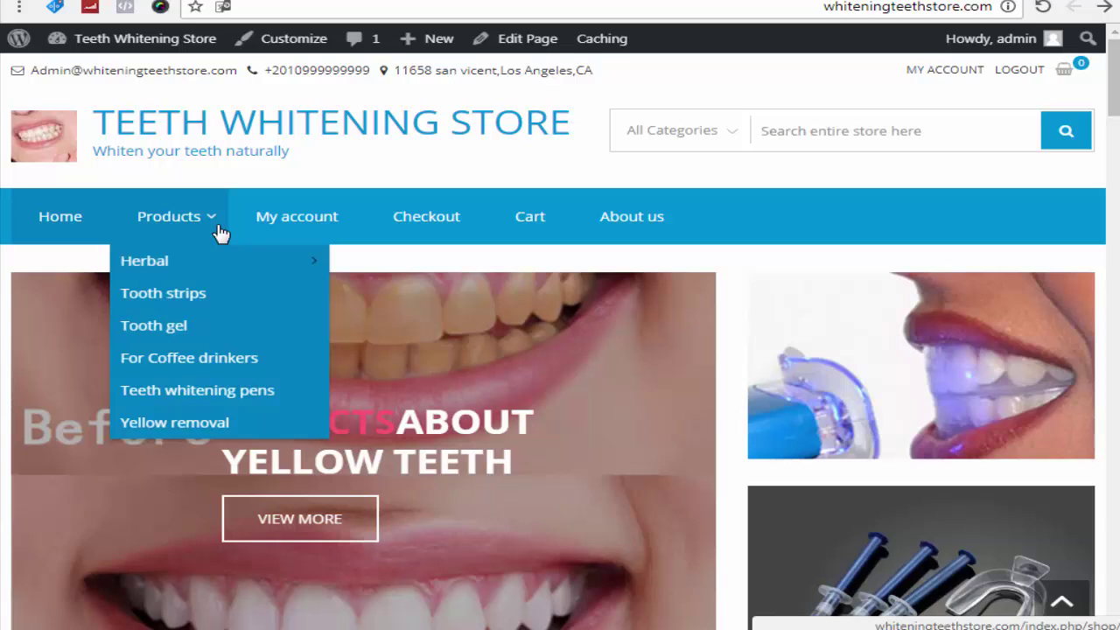
{"action": "mouse_move", "coordinate": [159, 269]}
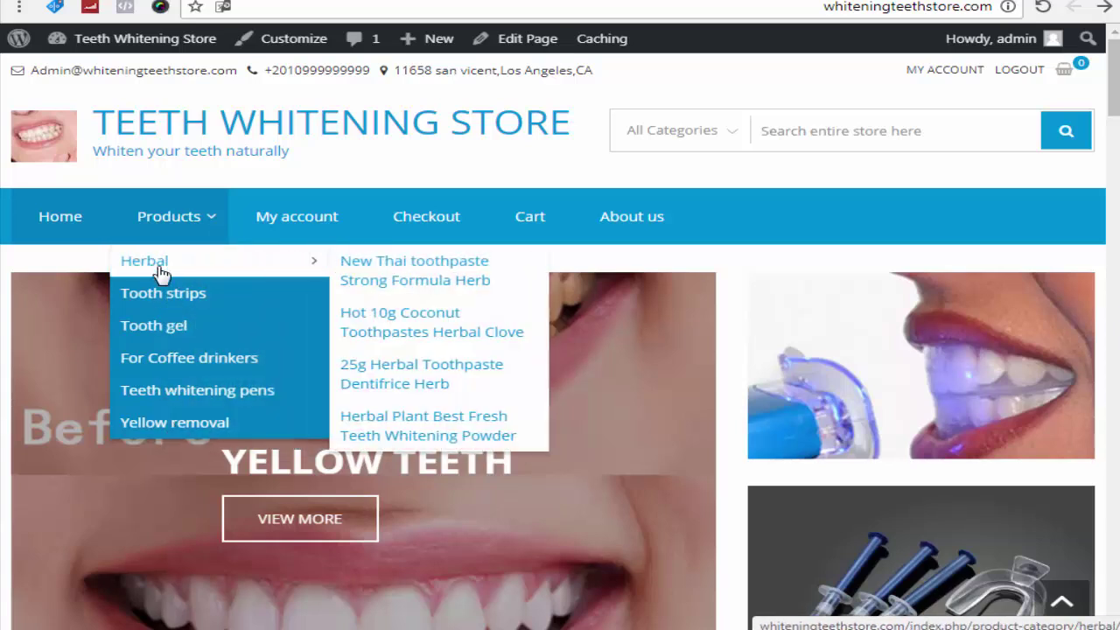